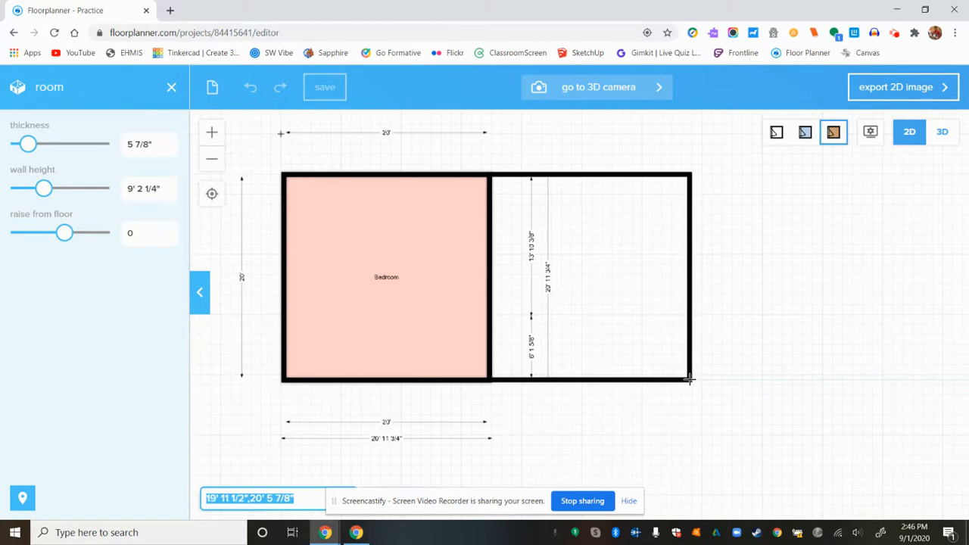
- Finish drawing the second room, 19' 6" by 20', against the bedroom's right-hand wall as the living room
left_click(595, 249)
left_click(446, 262)
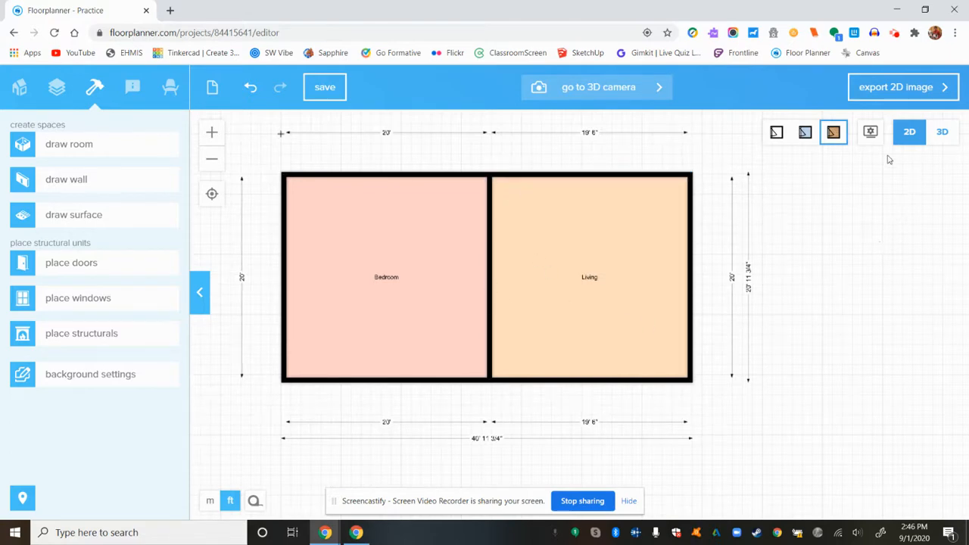
- Show the plan in 3D, centre both rooms in view and set the camera's field of view to 32°
left_click(945, 140)
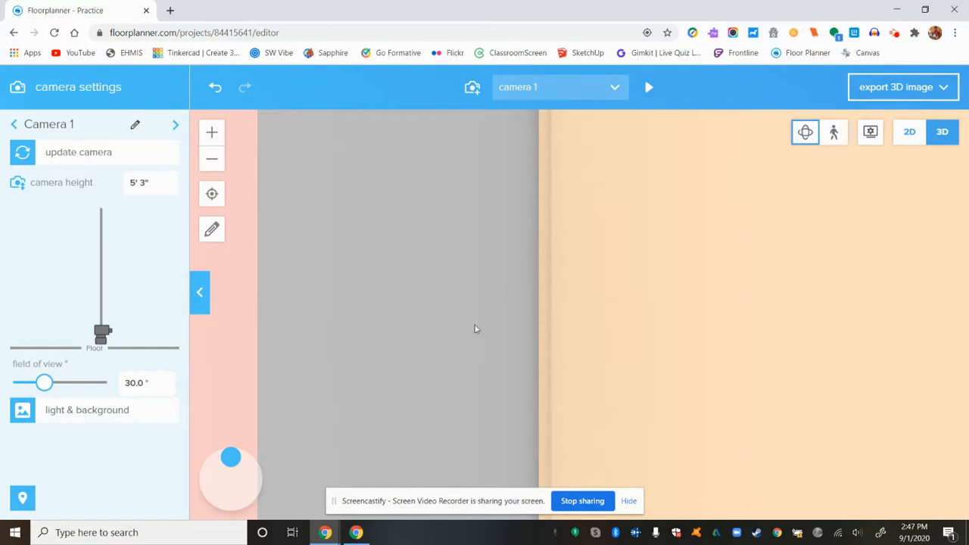
left_click(212, 194)
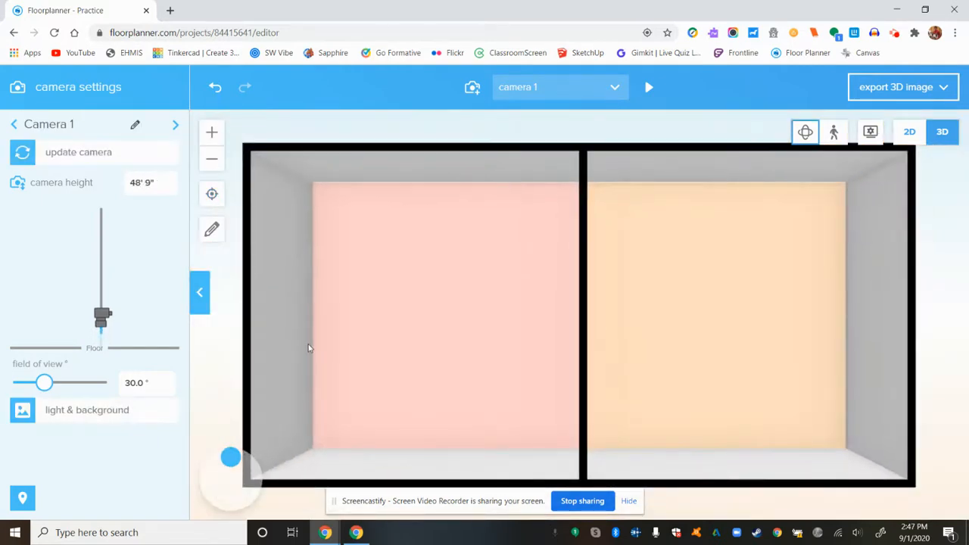
scroll(439, 358, "down", 1)
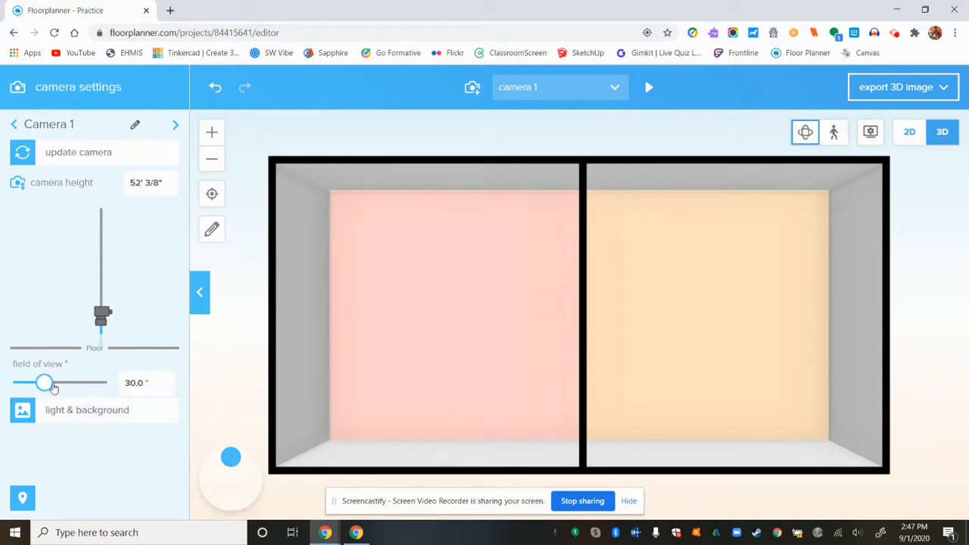
left_click_drag(47, 386, 46, 385)
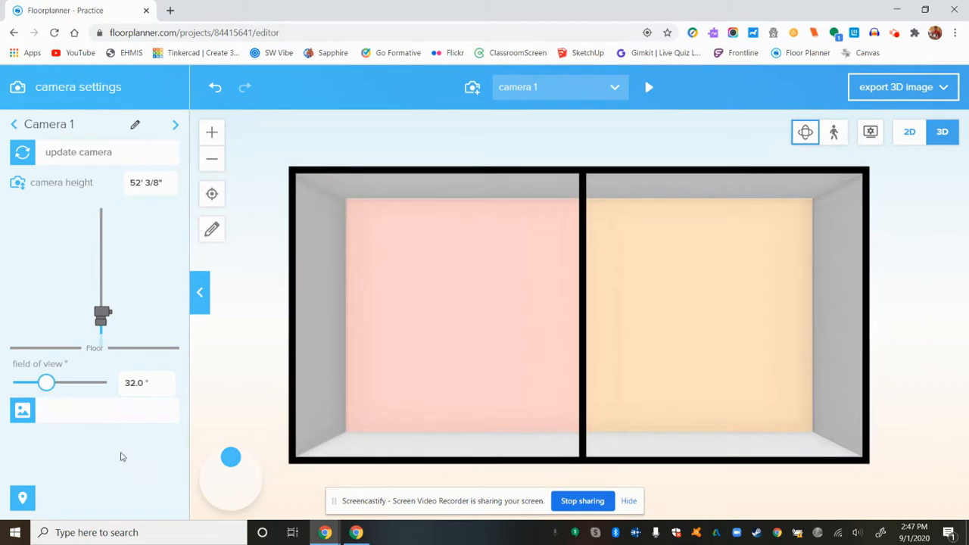
- Change the light direction in the 3D view and raise the camera height to about 69 feet
left_click_drag(231, 459, 248, 471)
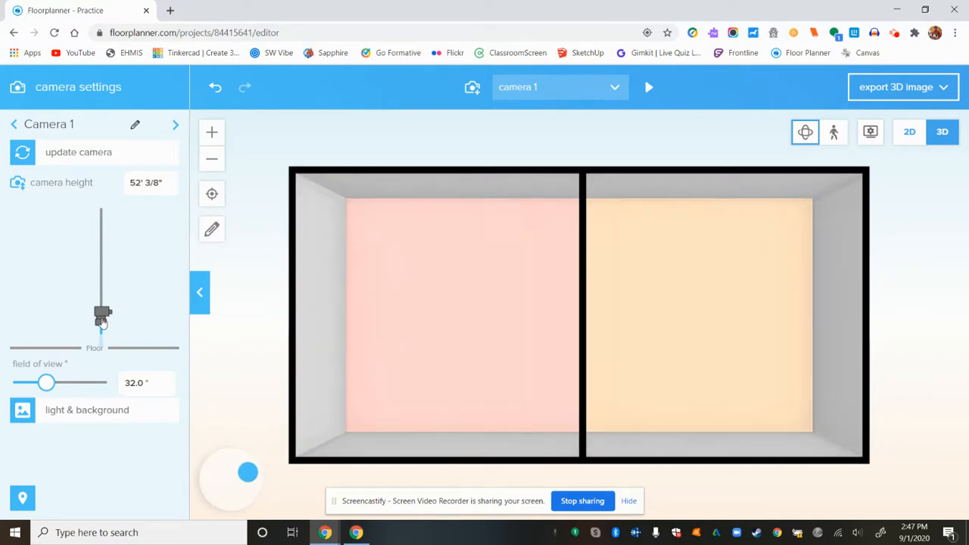
left_click_drag(101, 312, 110, 315)
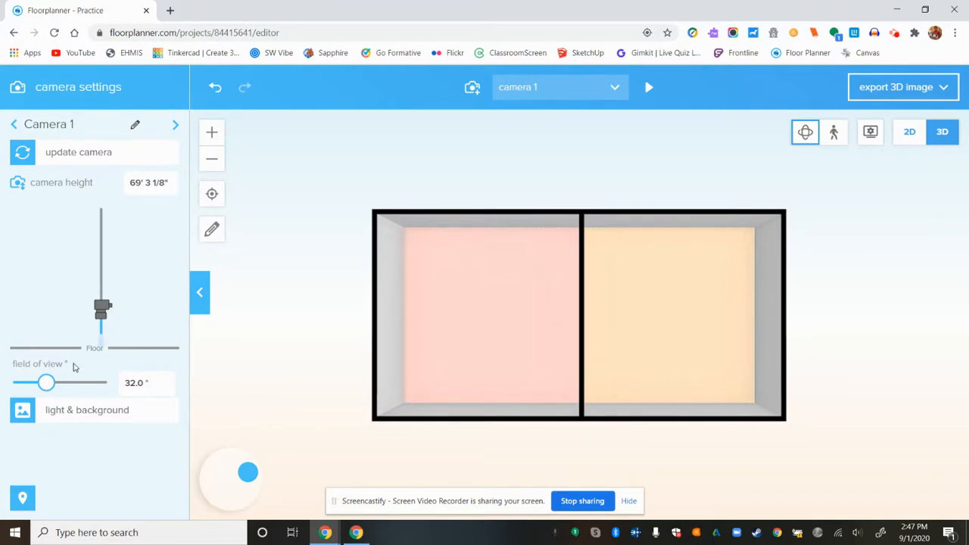
left_click(168, 379)
left_click(168, 388)
- Orbit the 3D model to examine both rooms' walls from an oblique angle, and return to the 2D plan
left_click_drag(274, 350, 307, 345)
right_click_drag(306, 345, 302, 339)
mouse_move(108, 315)
left_mouse_down()
mouse_move(106, 298)
mouse_move(107, 306)
left_mouse_up()
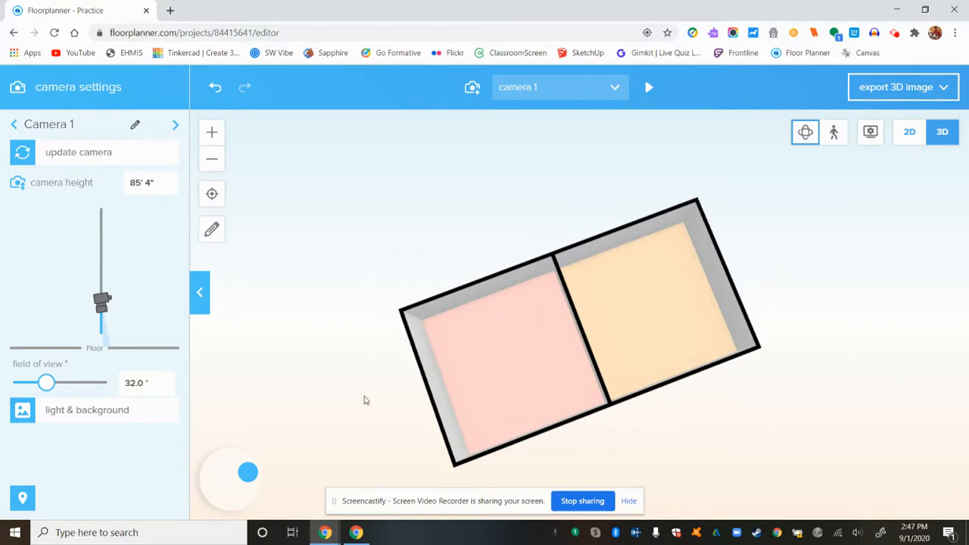
left_click_drag(374, 397, 364, 318)
mouse_move(364, 317)
right_mouse_down()
mouse_move(391, 320)
mouse_move(373, 333)
right_mouse_up()
left_click(505, 307)
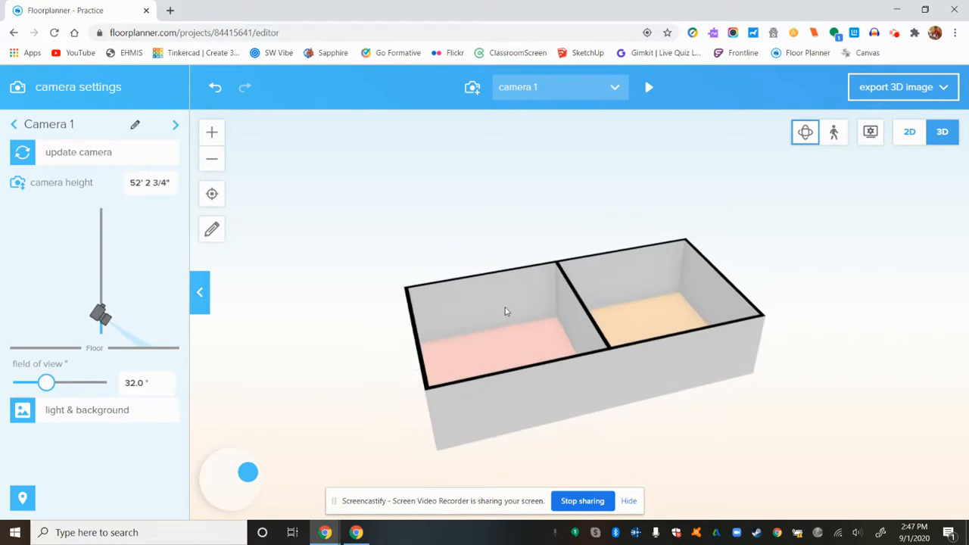
mouse_move(487, 358)
left_mouse_down()
mouse_move(482, 368)
mouse_move(404, 348)
mouse_move(406, 374)
mouse_move(530, 357)
mouse_move(479, 363)
left_mouse_up()
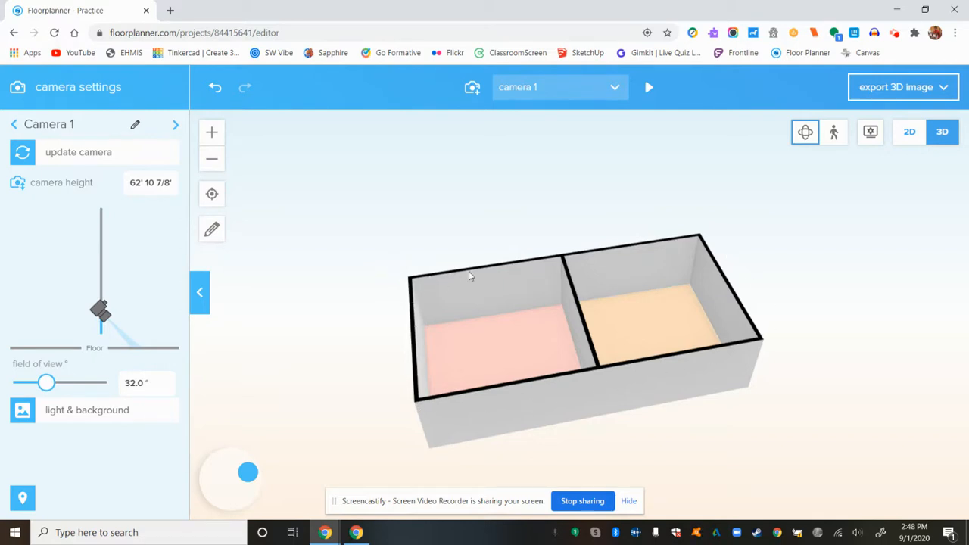
left_click(908, 136)
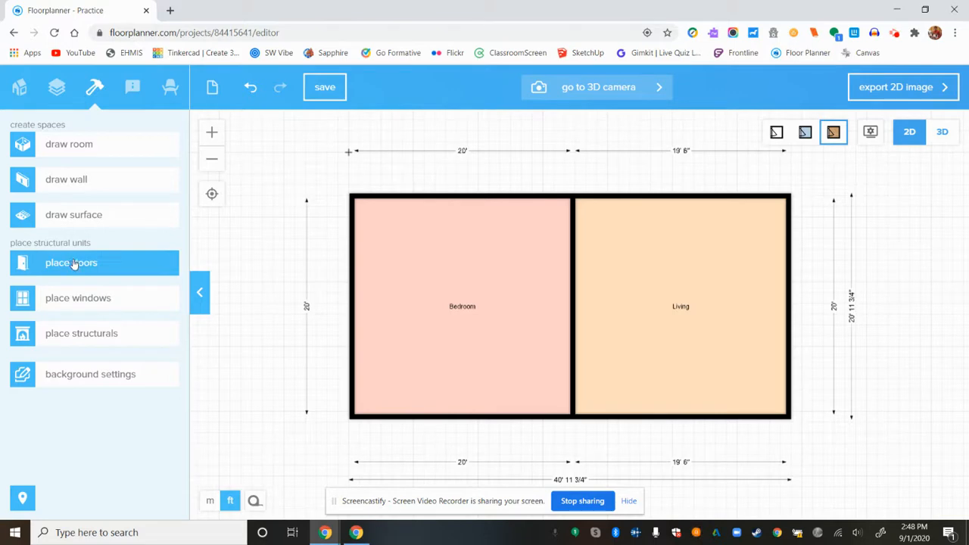
- Browse the door library and compare its 3D previews with the 2D plan symbols
left_click(73, 264)
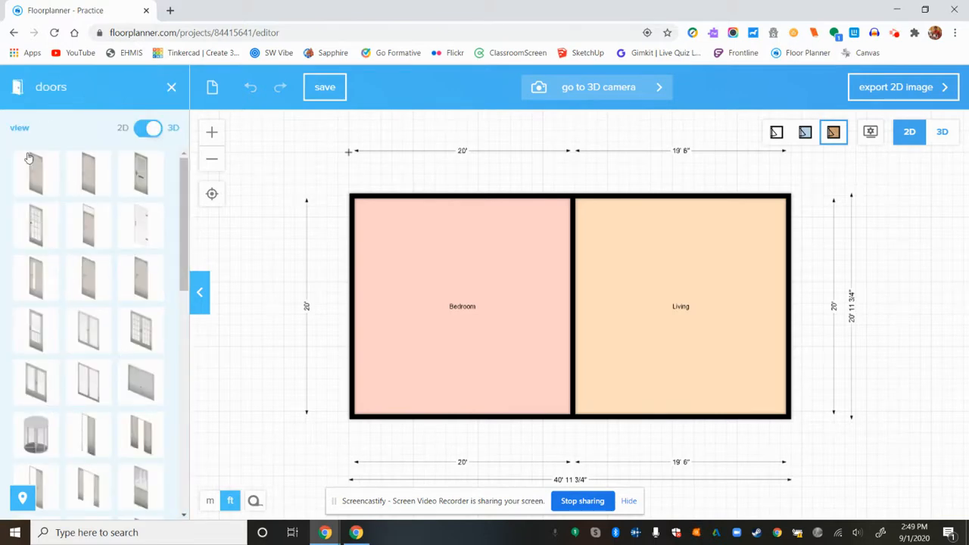
scroll(42, 318, "down", 10)
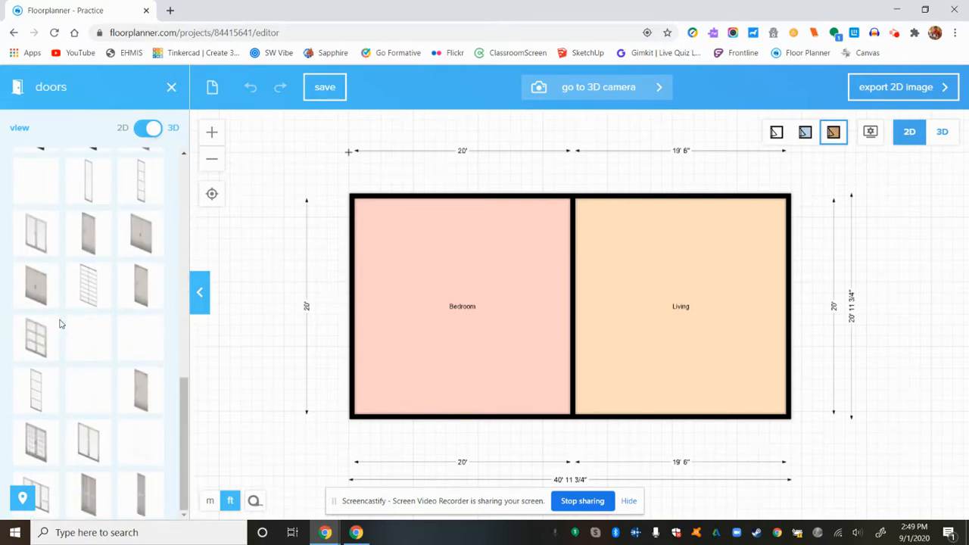
scroll(62, 324, "up", 10)
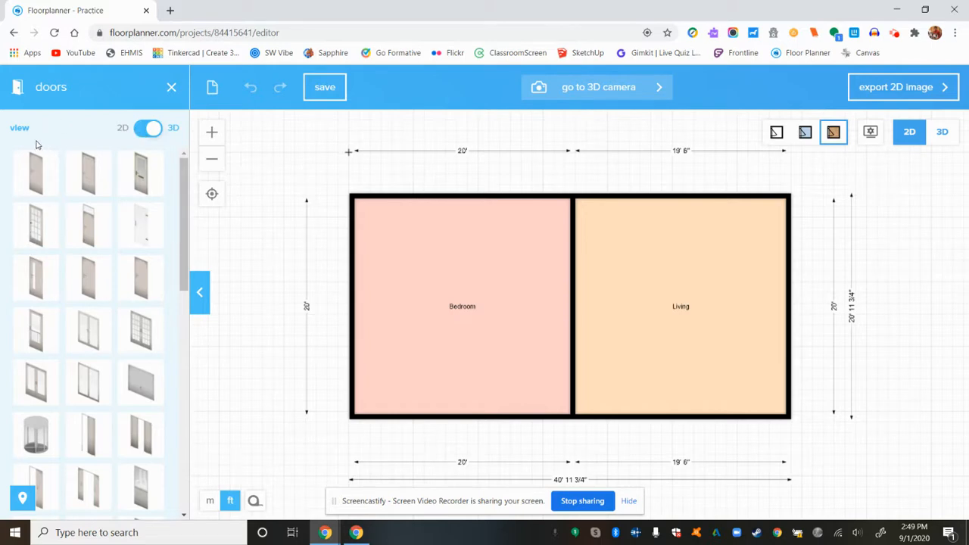
left_click(147, 134)
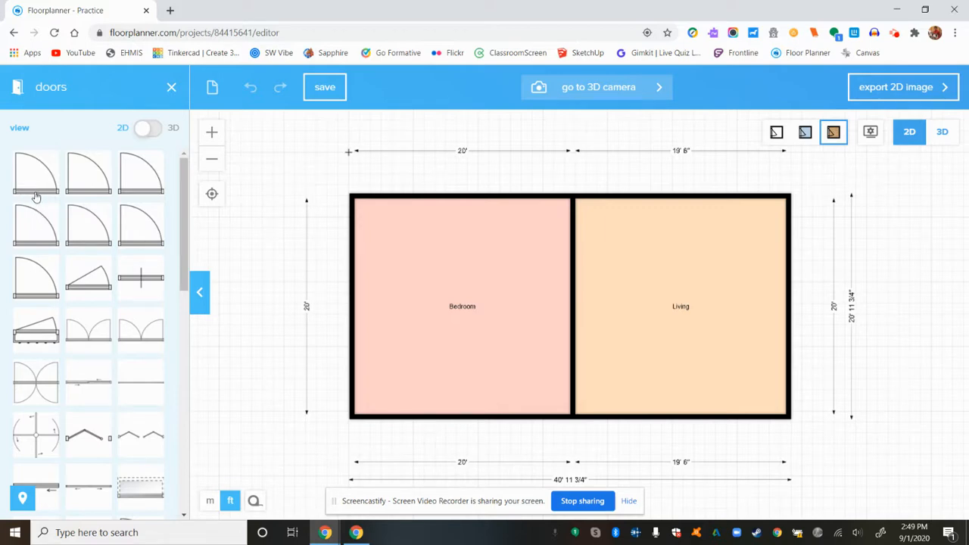
left_click(150, 133)
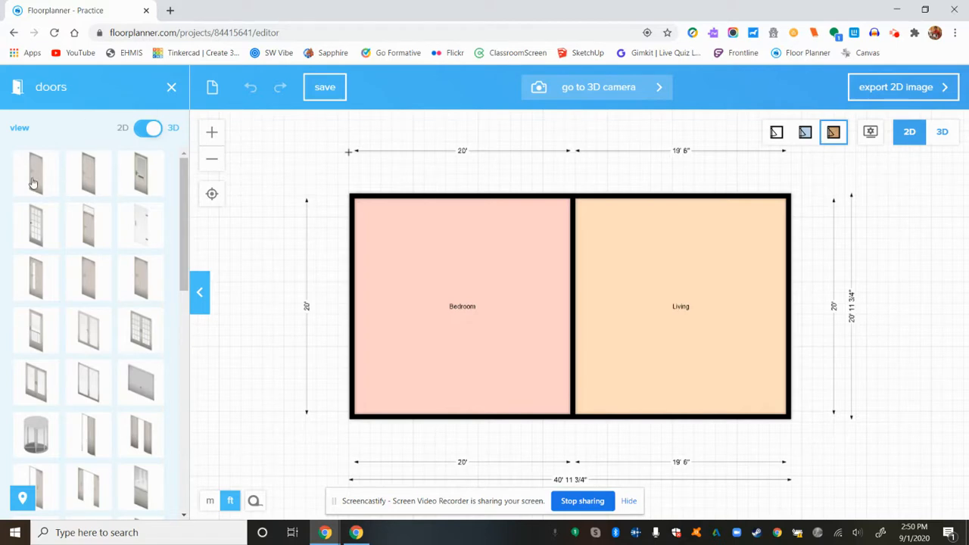
left_click(141, 133)
left_click(139, 136)
- Place a Standard door at the middle of the wall shared by the bedroom and living room
left_click_drag(41, 182, 342, 307)
left_click_drag(412, 312, 581, 310)
left_click(573, 310)
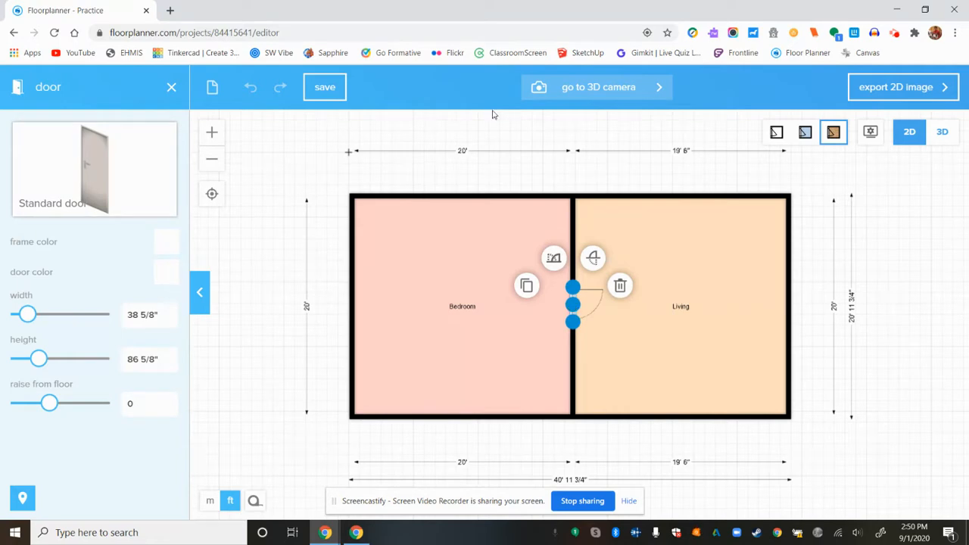
- Move the door up along the shared wall towards the wall's upper end
key("Up")
key("Up")
key("Up")
key("Up")
key("Up")
key("Up")
key("Up")
key("Up")
key("Up")
key("Up")
key("Up")
key("Up")
key("Up")
key("Up")
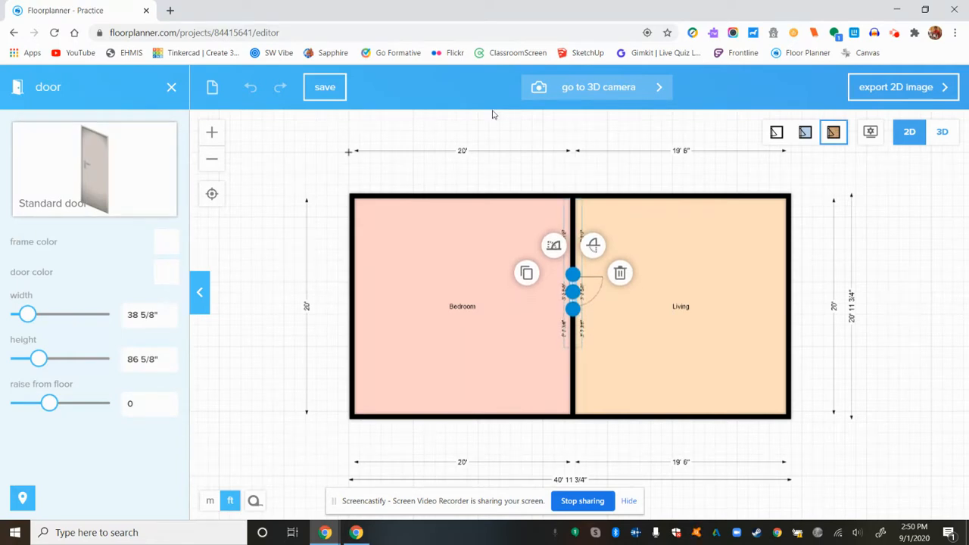
left_click(519, 188)
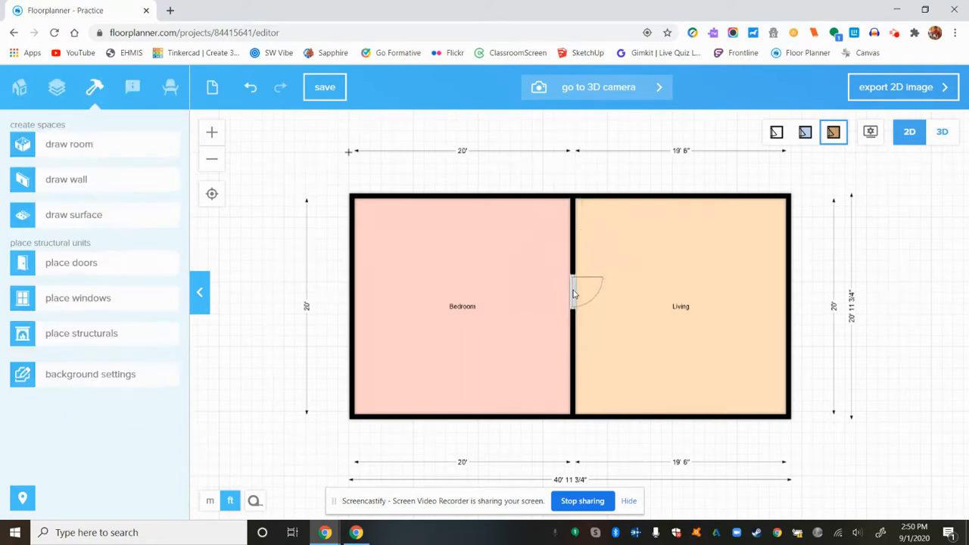
left_click_drag(573, 293, 574, 252)
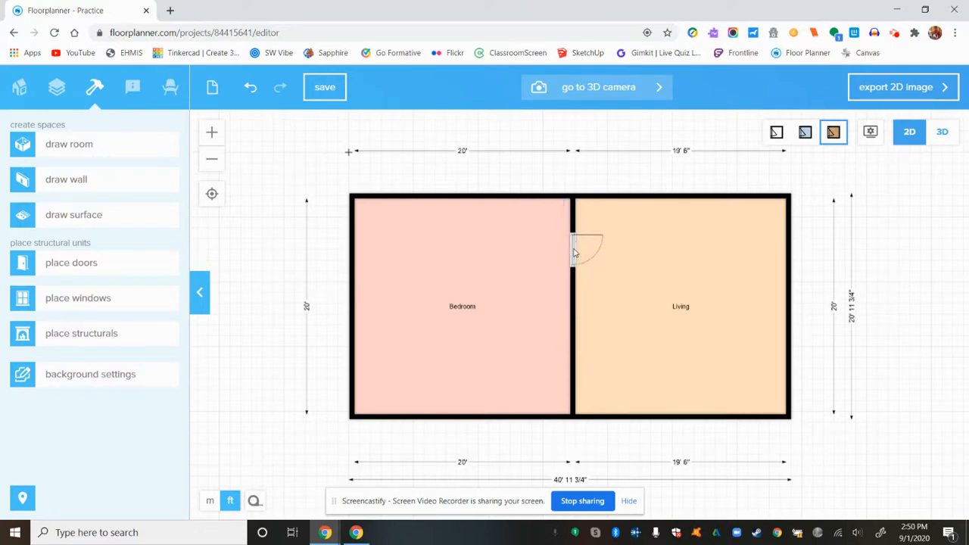
- Widen the shared-wall door to 61 3/8", and delete the door
left_click(575, 253)
left_click_drag(573, 267, 577, 347)
left_click_drag(579, 301, 579, 288)
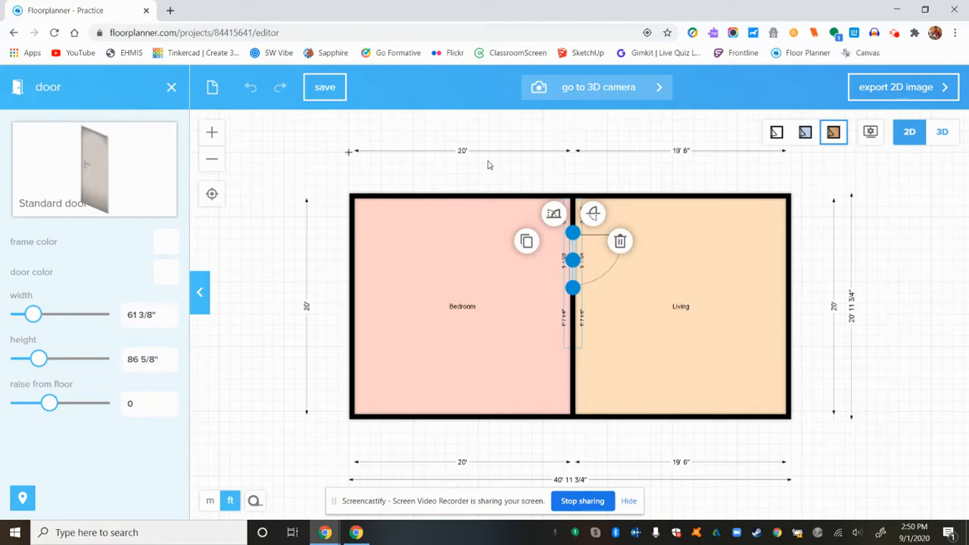
left_click(671, 303)
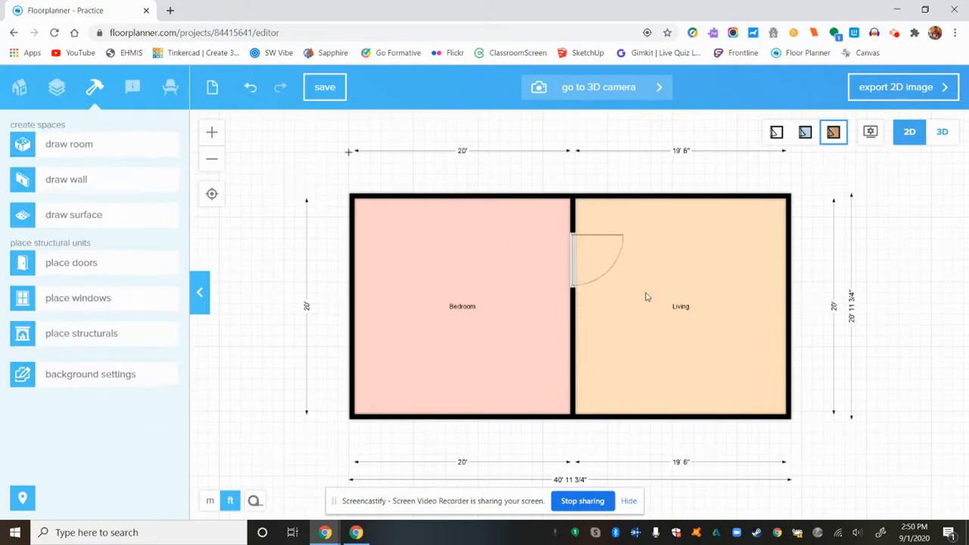
left_click(573, 284)
key("Delete")
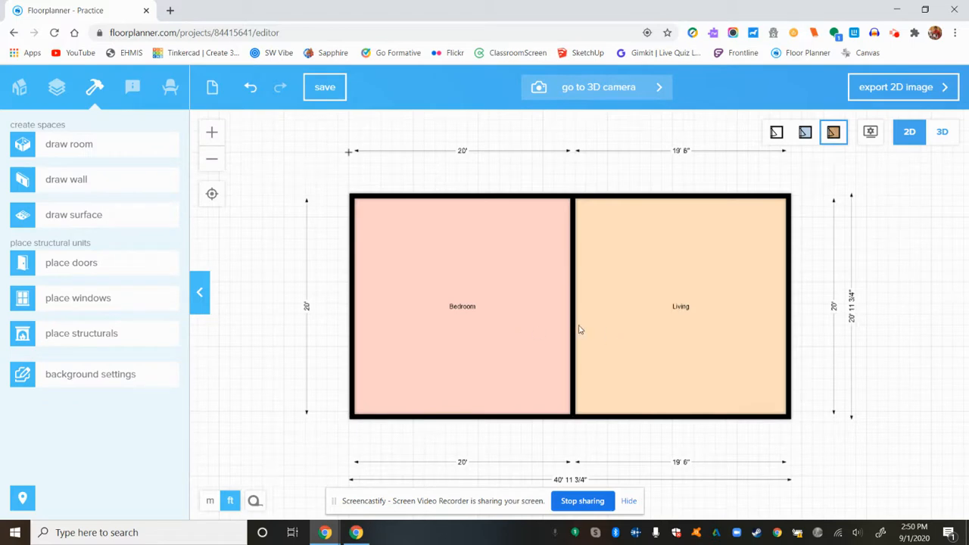
- Place a Standard door, 38 5/8" wide, in the wall between bedroom and living room, close to its upper end
left_click(103, 271)
left_click_drag(142, 221, 575, 242)
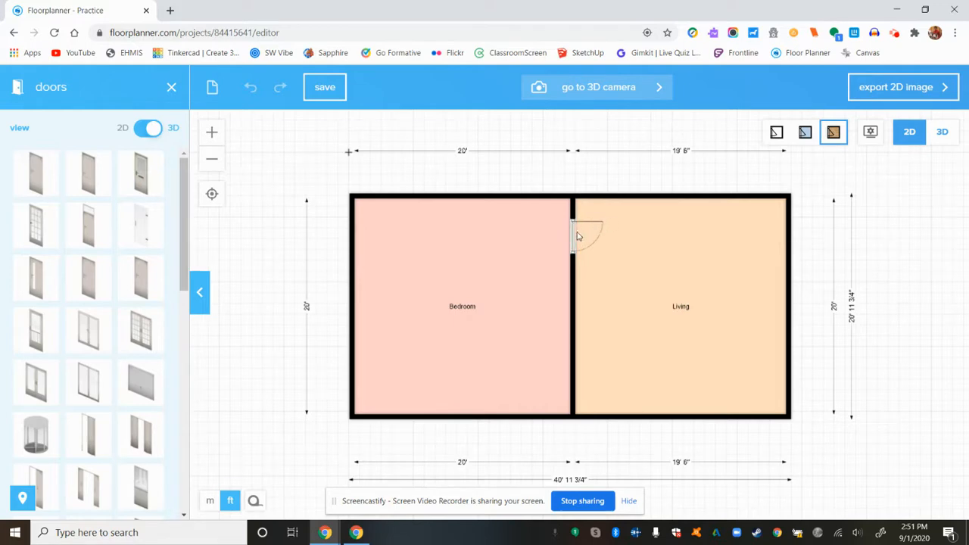
left_click_drag(573, 241, 576, 220)
left_click(573, 233)
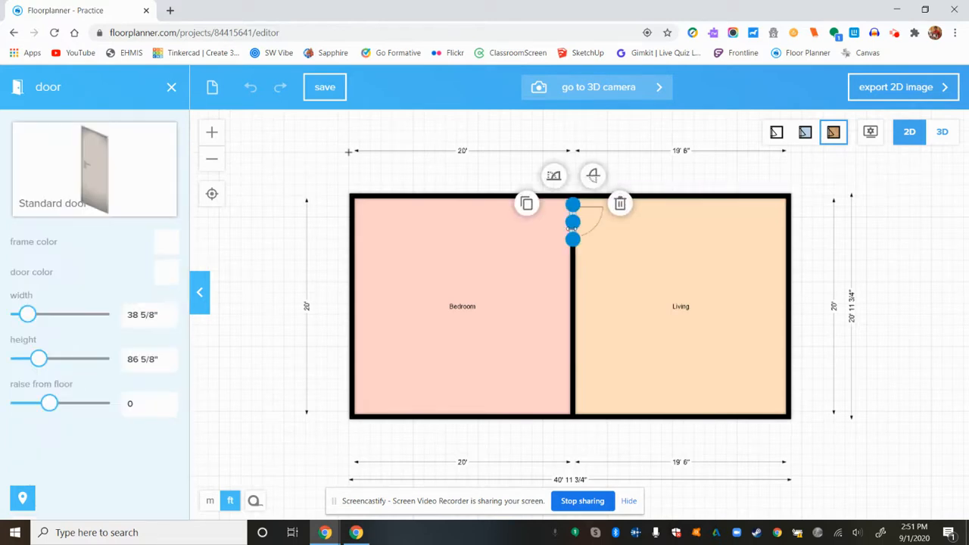
left_click(595, 214)
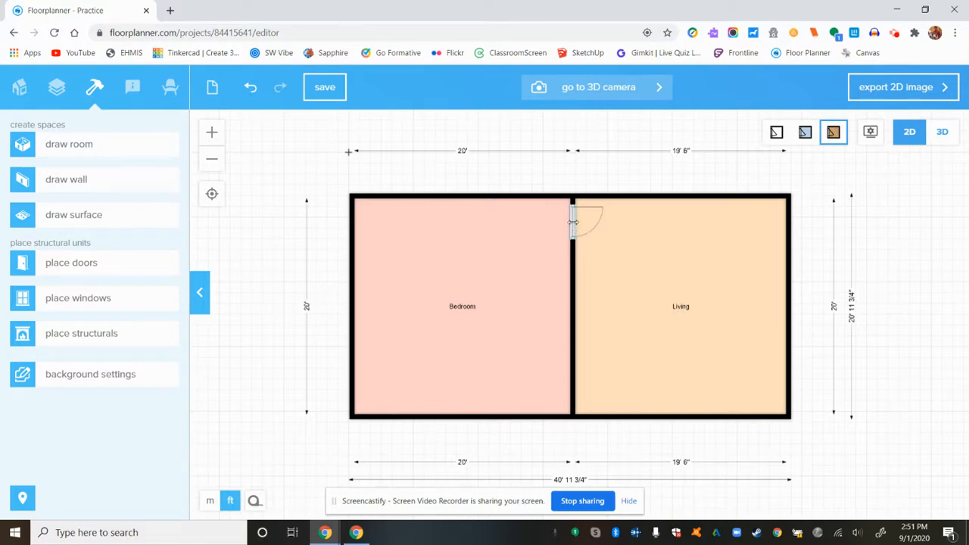
- Try flipping the door's hinge side and swing direction, ending with it opening into the living room
left_click(573, 221)
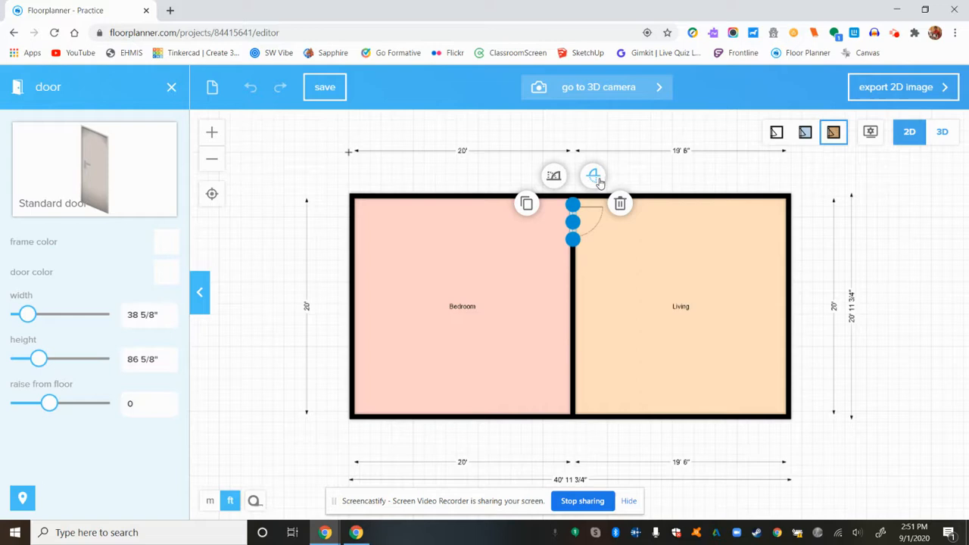
left_click(553, 177)
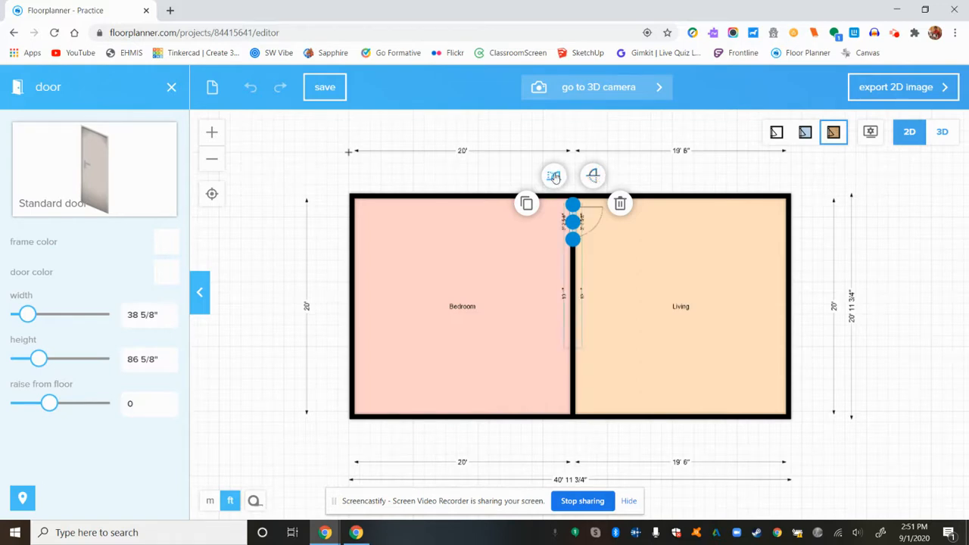
left_click(593, 179)
left_click(593, 179)
left_click(594, 178)
left_click(595, 177)
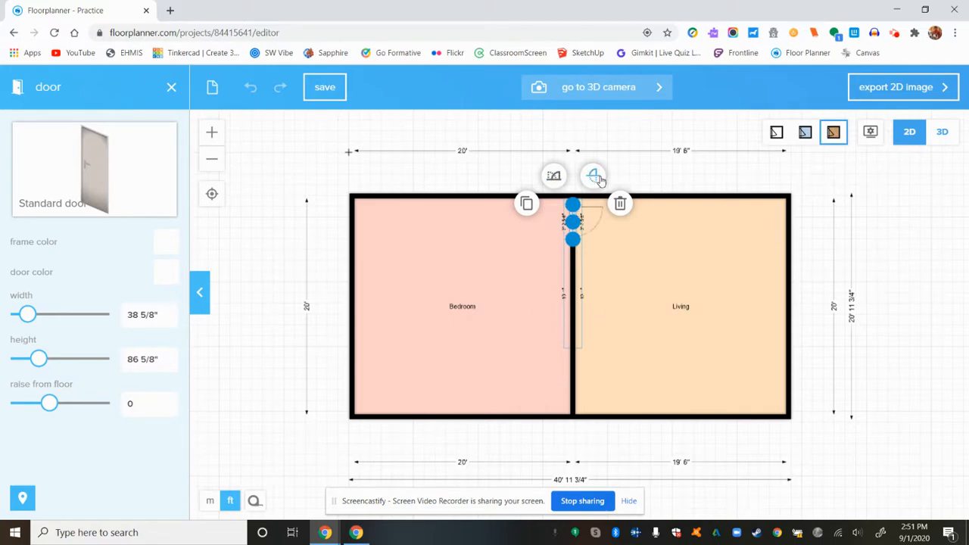
left_click(560, 185)
left_click(560, 185)
left_click(657, 176)
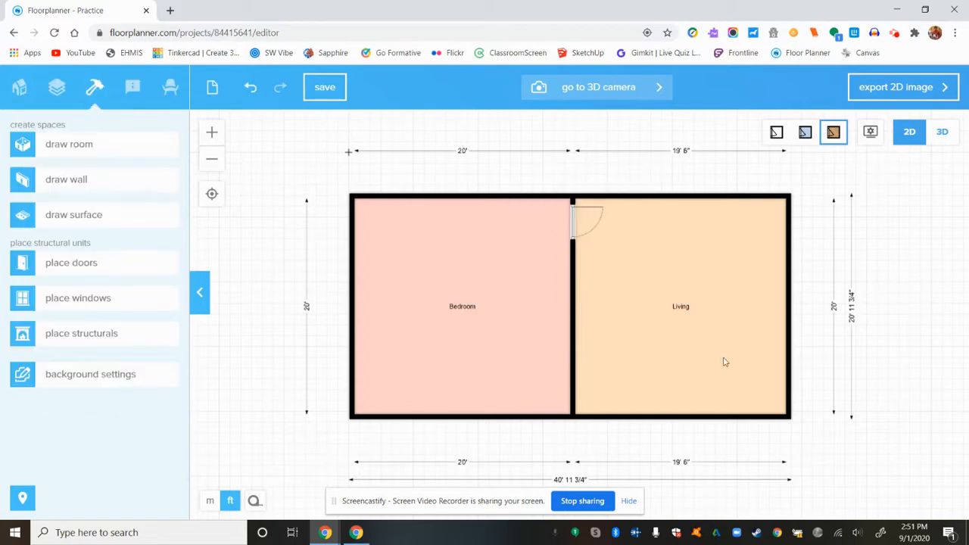
- Examine the door in 3D from both the living room and bedroom sides, and return to the 2D plan
left_click(942, 133)
left_click(212, 194)
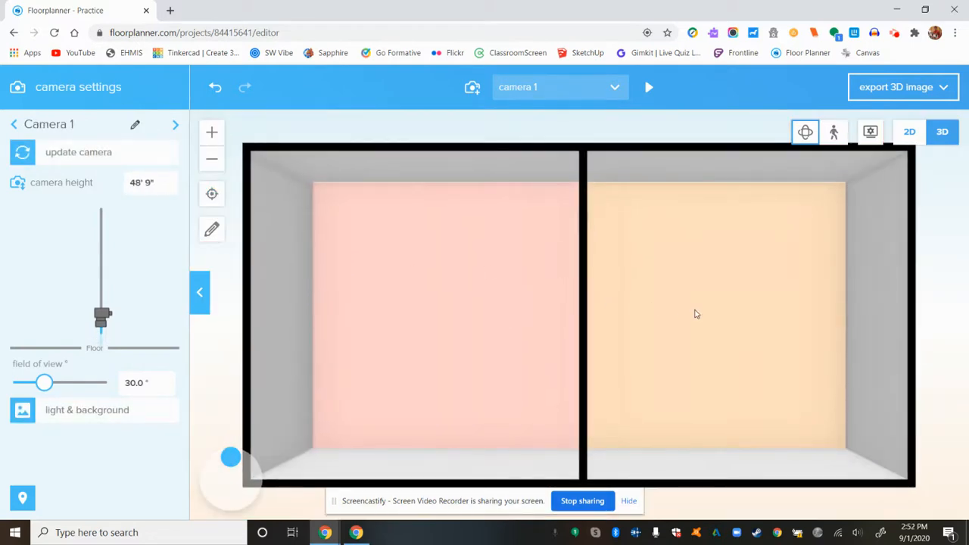
left_click_drag(696, 314, 594, 248)
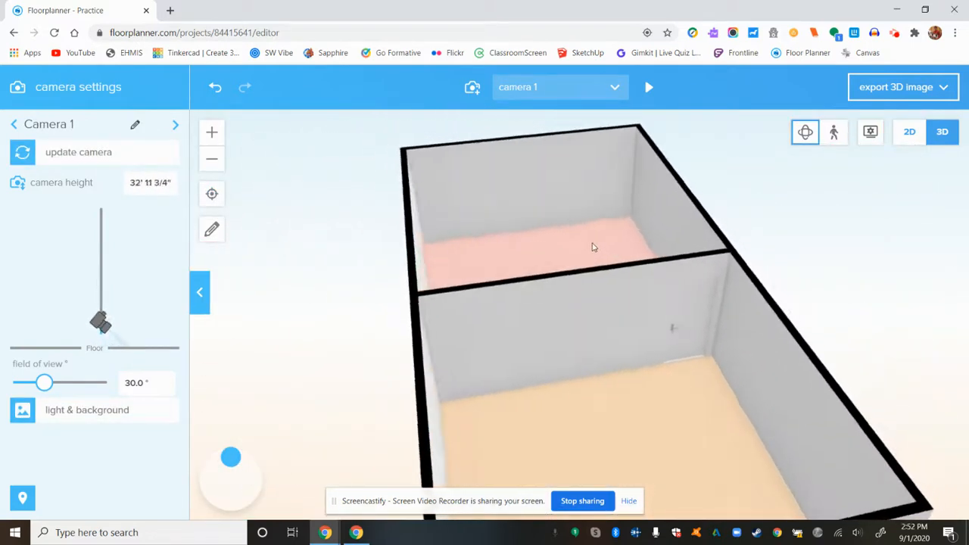
right_click(575, 249)
left_click_drag(605, 357, 835, 330)
right_click_drag(836, 331, 831, 339)
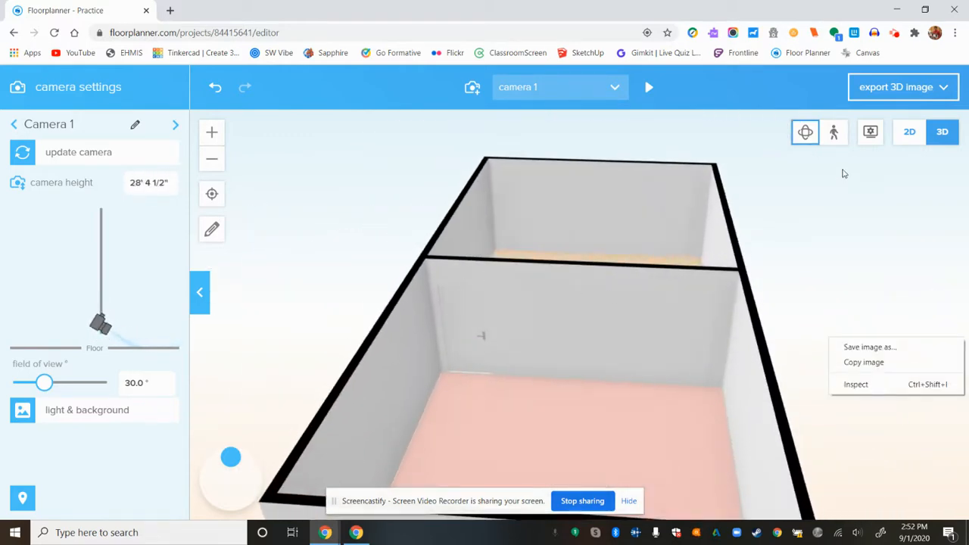
left_click(909, 132)
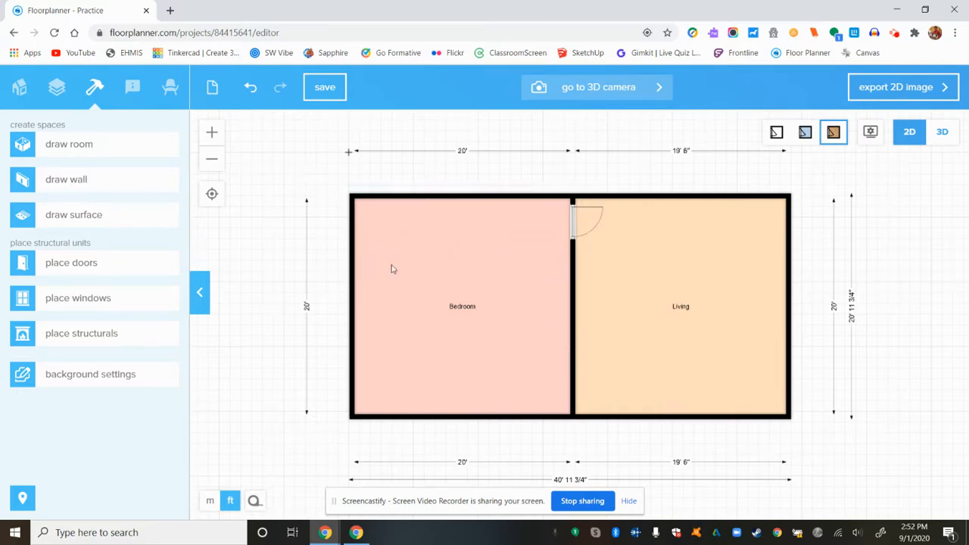
- Draw two walls enclosing a closet about 7' 3" wide and 3' 1" deep in the bedroom's upper-left corner
left_click(91, 184)
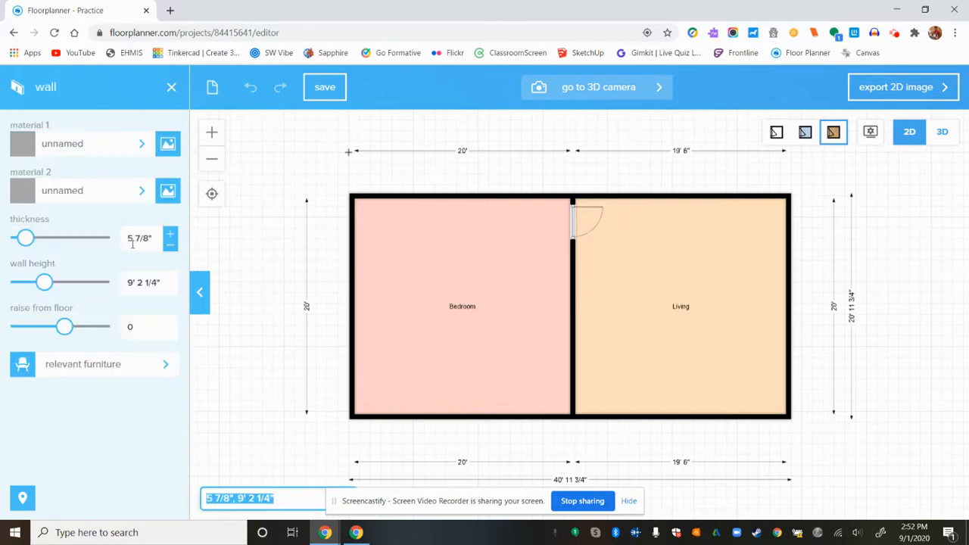
left_click(352, 234)
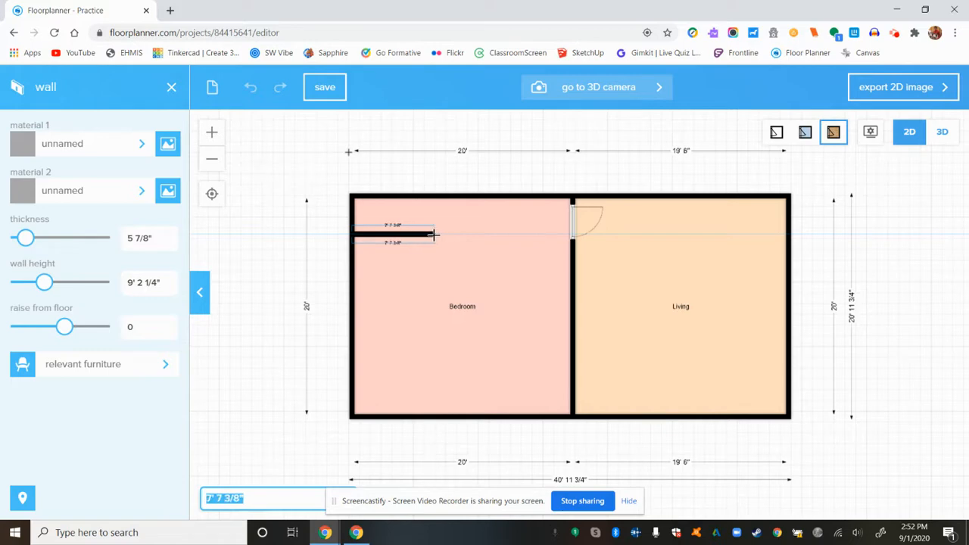
left_click(434, 235)
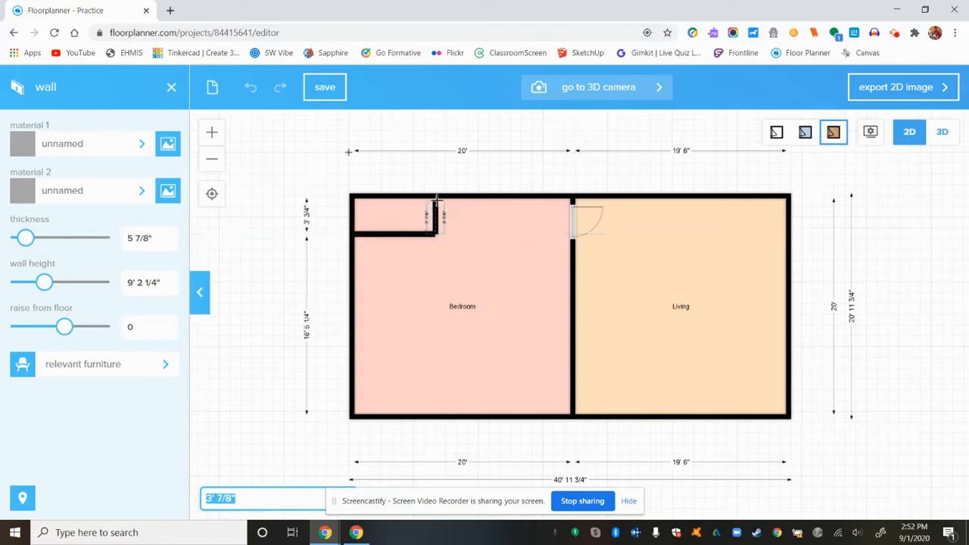
left_click(437, 196)
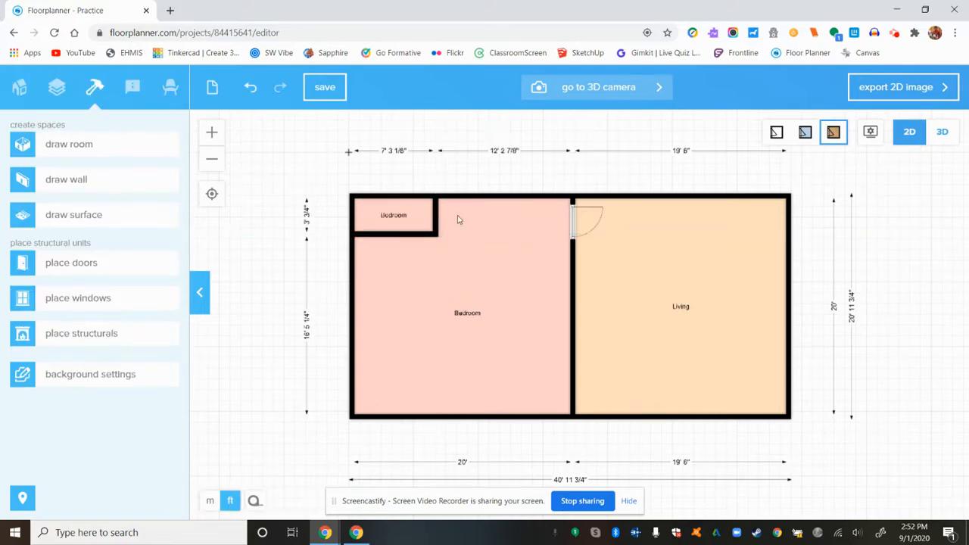
- Browse the door models and place a Standard door near the middle of the small enclosure's lower wall
left_click(109, 264)
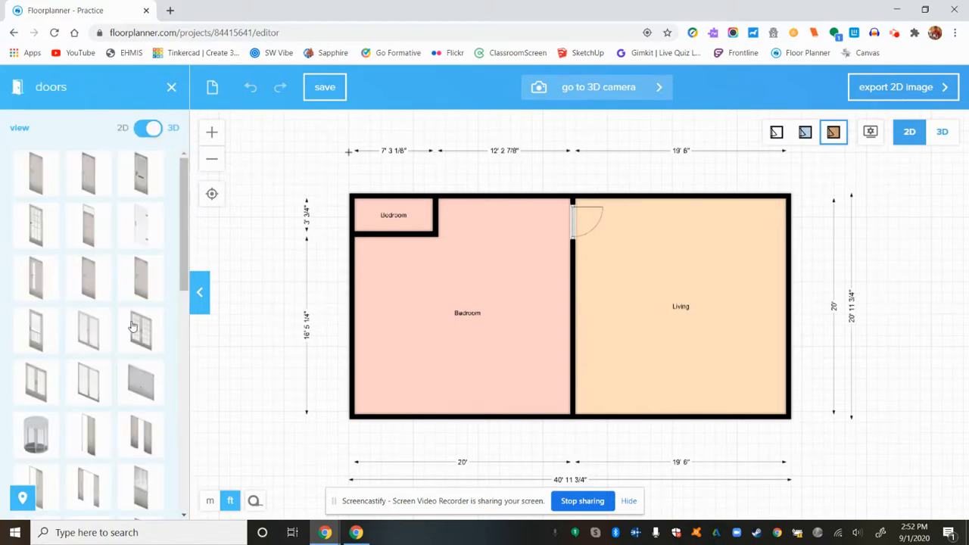
scroll(131, 325, "down", 2)
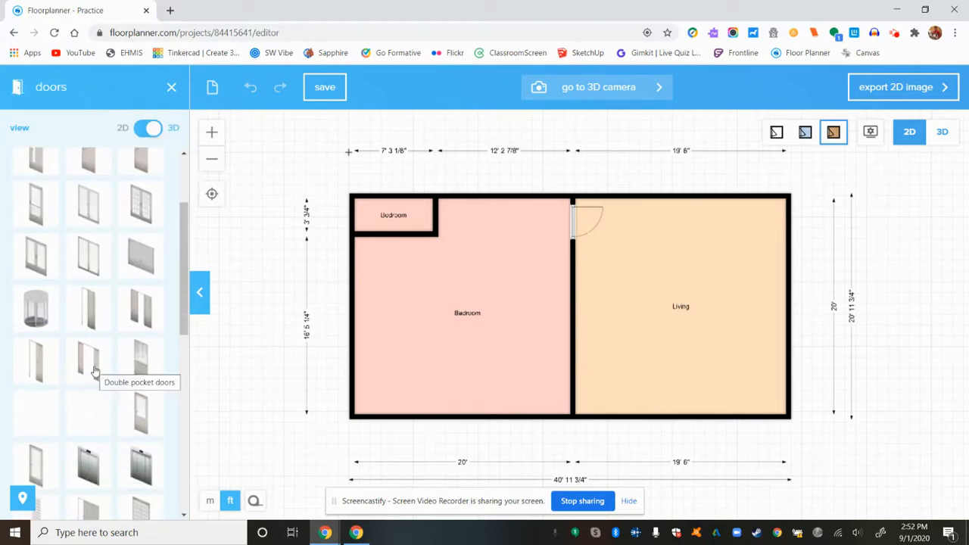
scroll(102, 320, "down", 1)
scroll(144, 321, "down", 3)
scroll(145, 322, "down", 4)
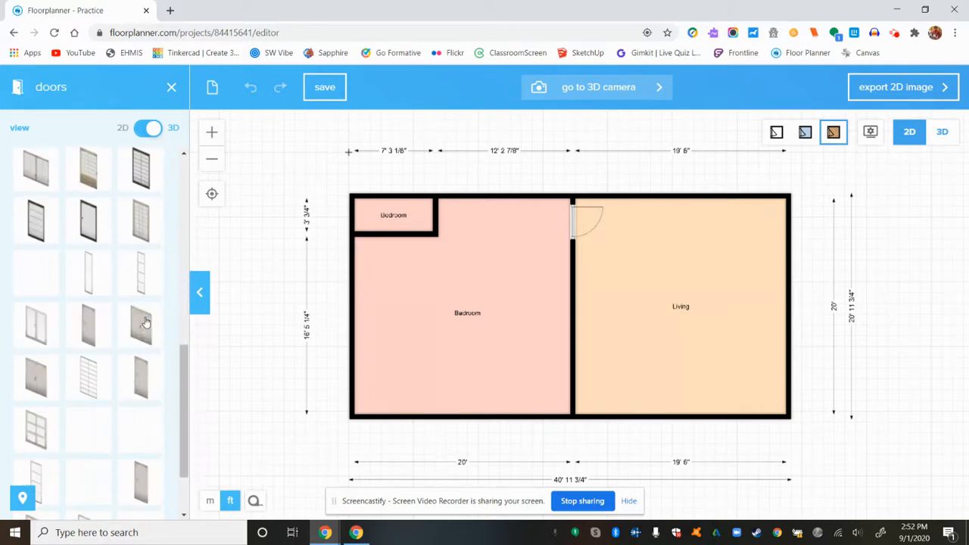
scroll(106, 226, "up", 3)
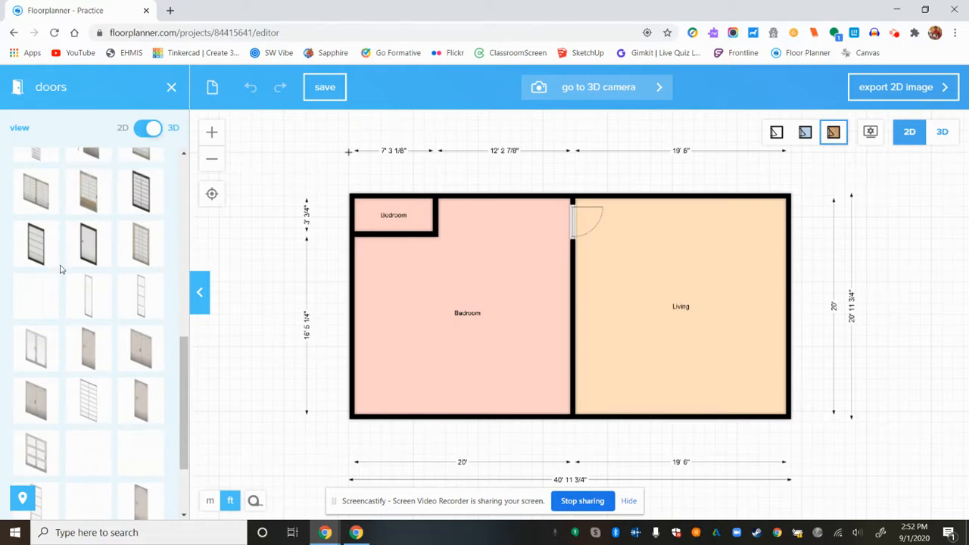
scroll(62, 270, "down", 4)
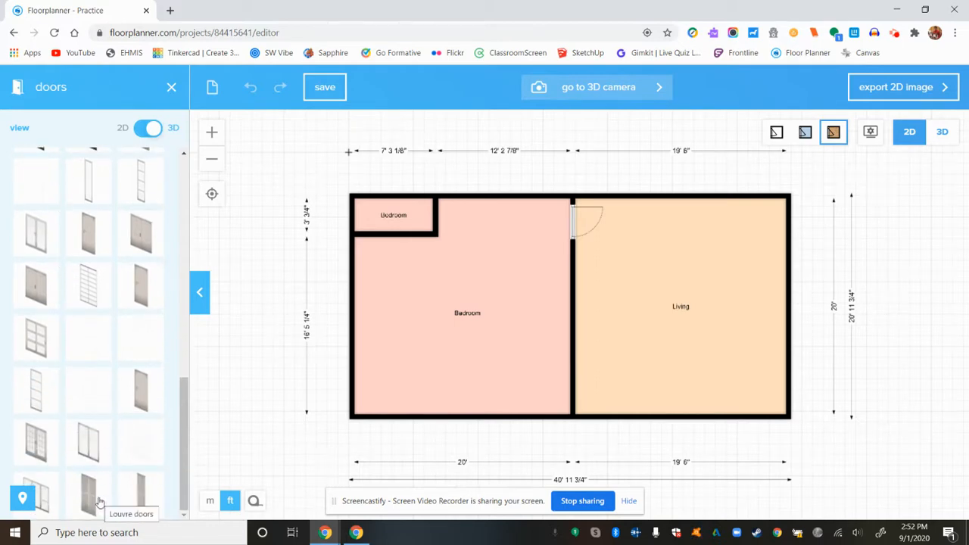
scroll(97, 446, "up", 10)
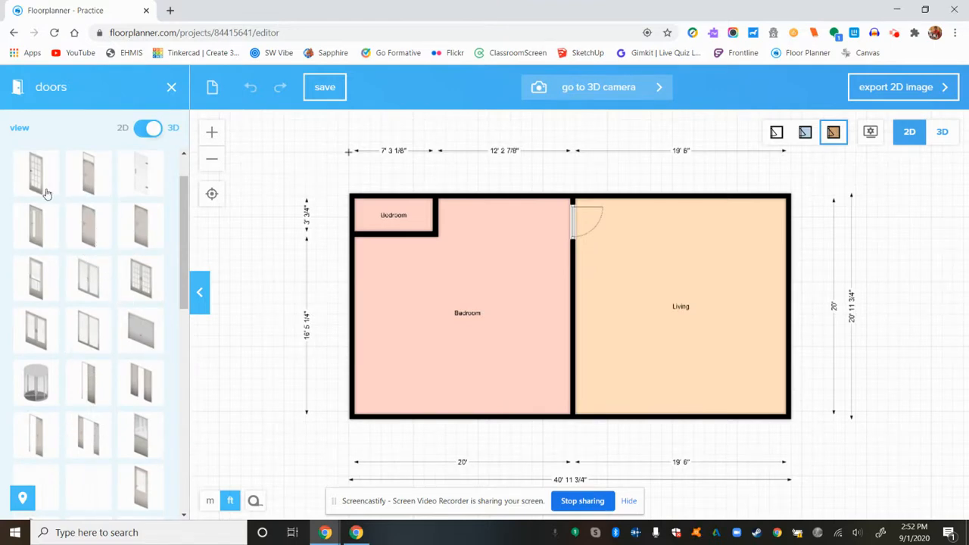
scroll(70, 279, "up", 1)
left_click_drag(39, 181, 394, 237)
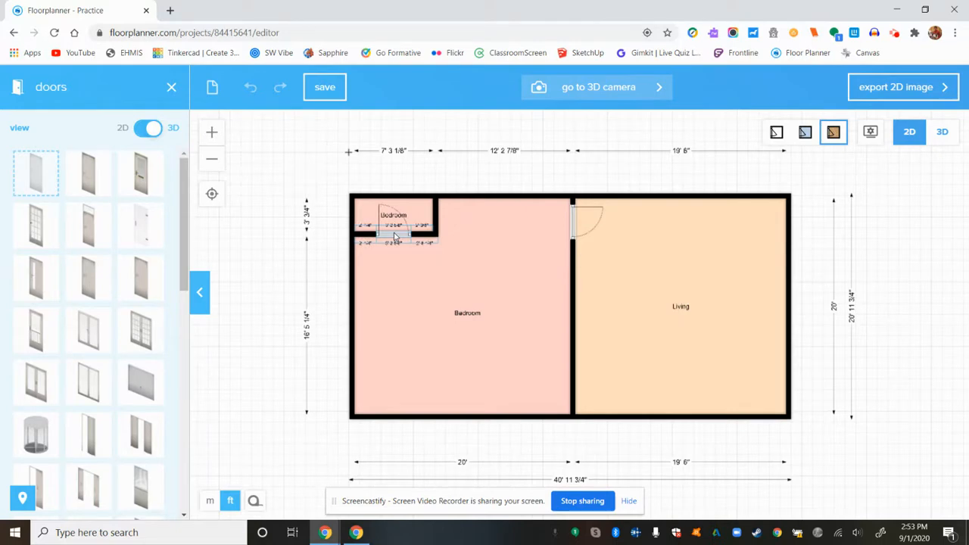
left_click(394, 236)
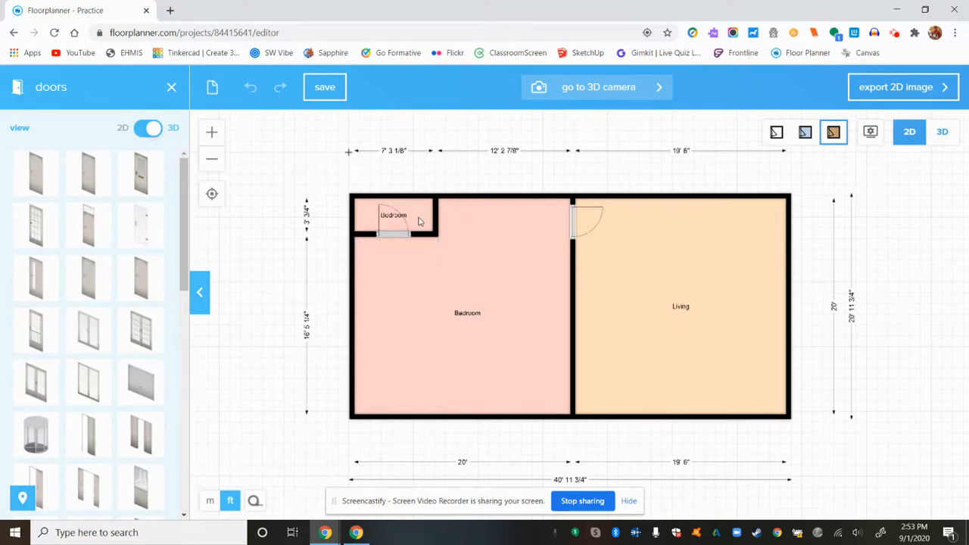
- Change the room type of the small enclosed room in the bedroom's corner to closet
left_click(419, 221)
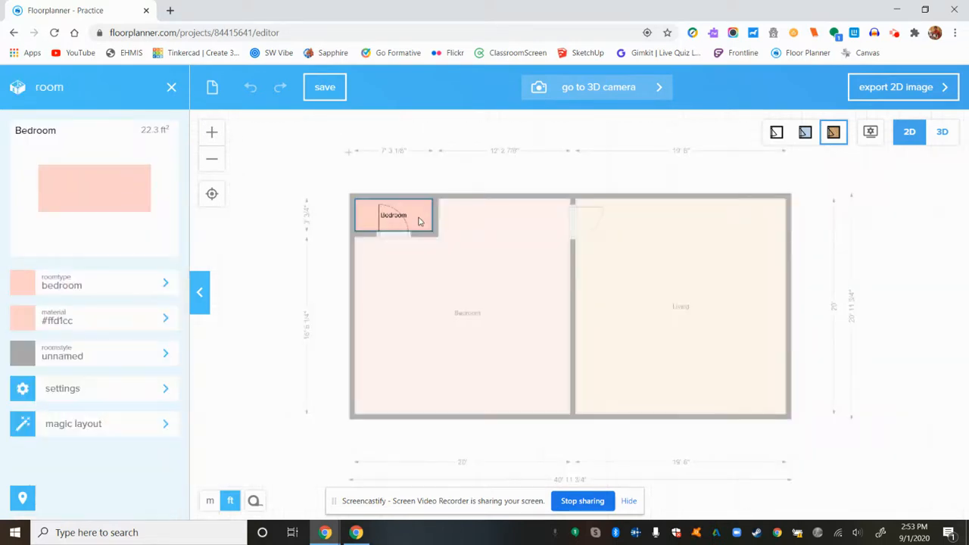
left_click(159, 282)
scroll(140, 327, "down", 3)
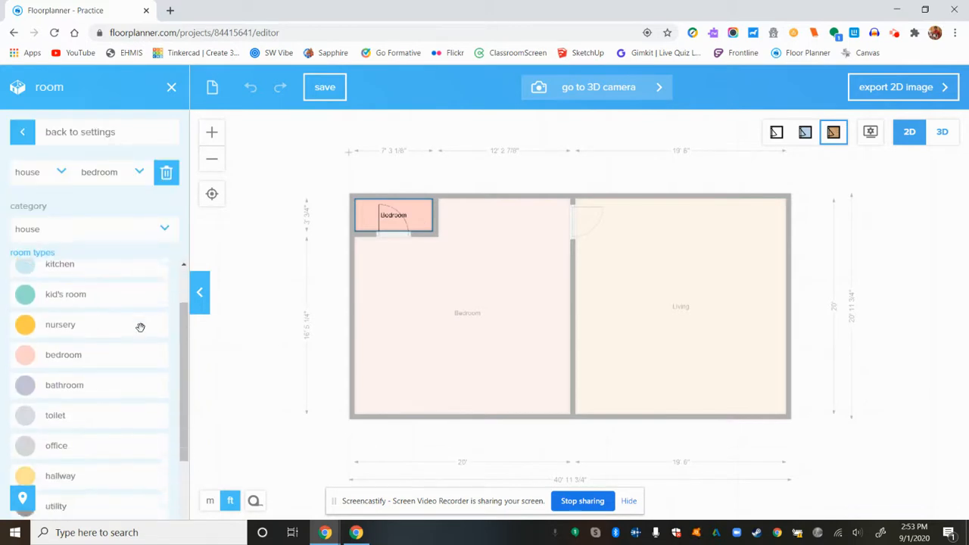
left_click(58, 451)
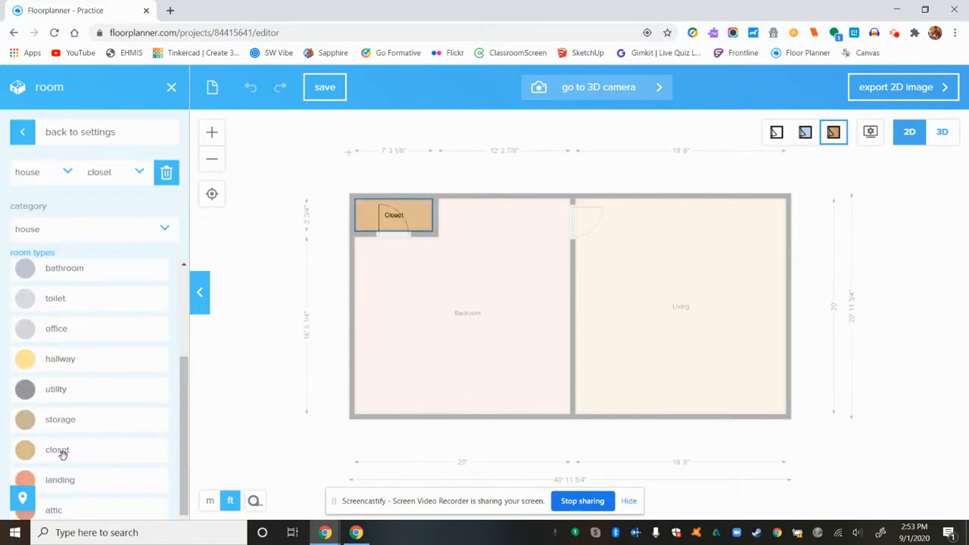
left_click(404, 219)
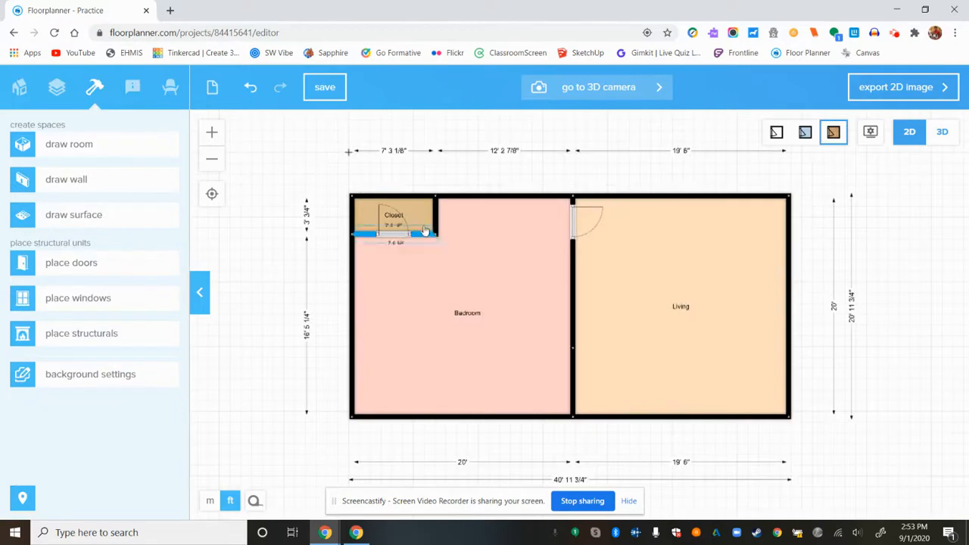
- Flip the closet door's swing direction so it opens into the bedroom
left_click(385, 236)
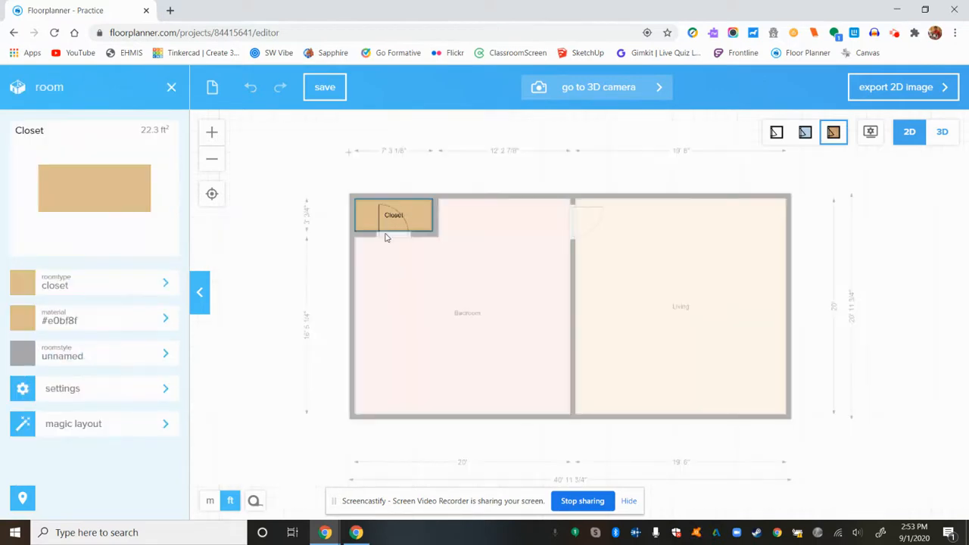
left_click(389, 241)
left_click(390, 237)
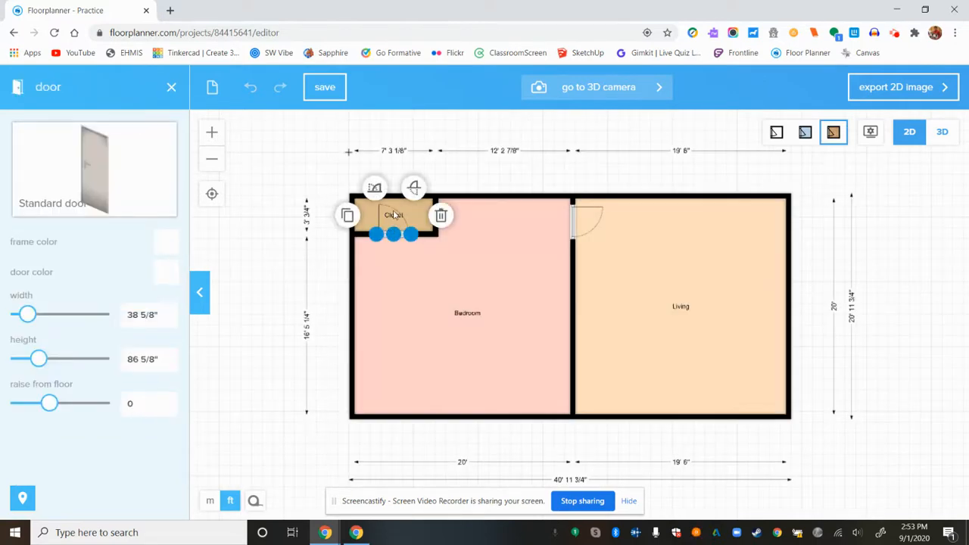
left_click(413, 189)
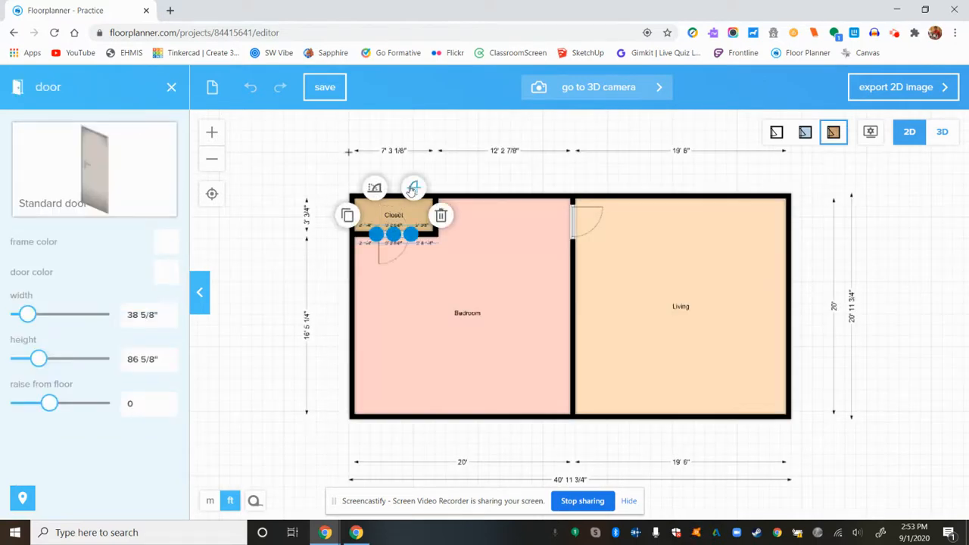
left_click(415, 291)
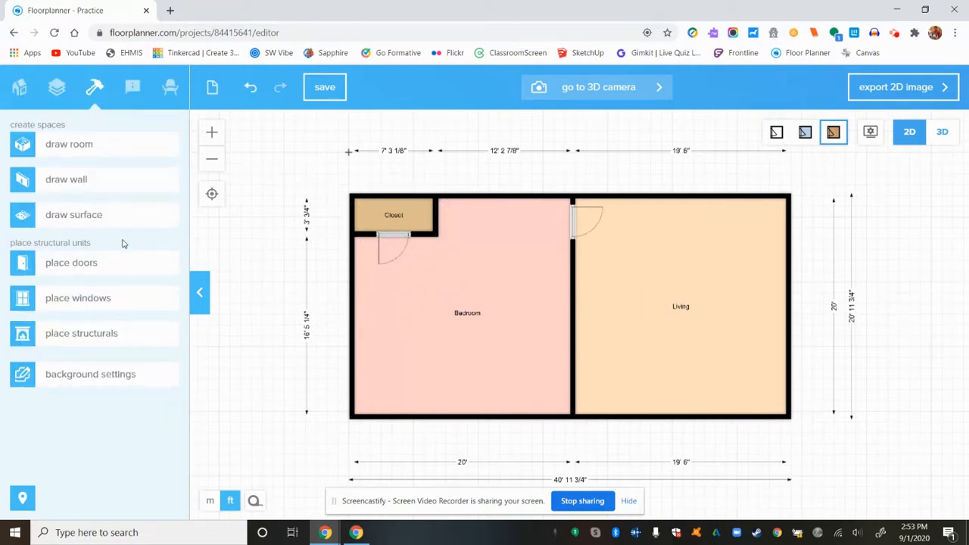
- Place two gridded Double hung windows in the bedroom's lower wall, and shift the left one slightly right
left_click(89, 302)
left_click(93, 302)
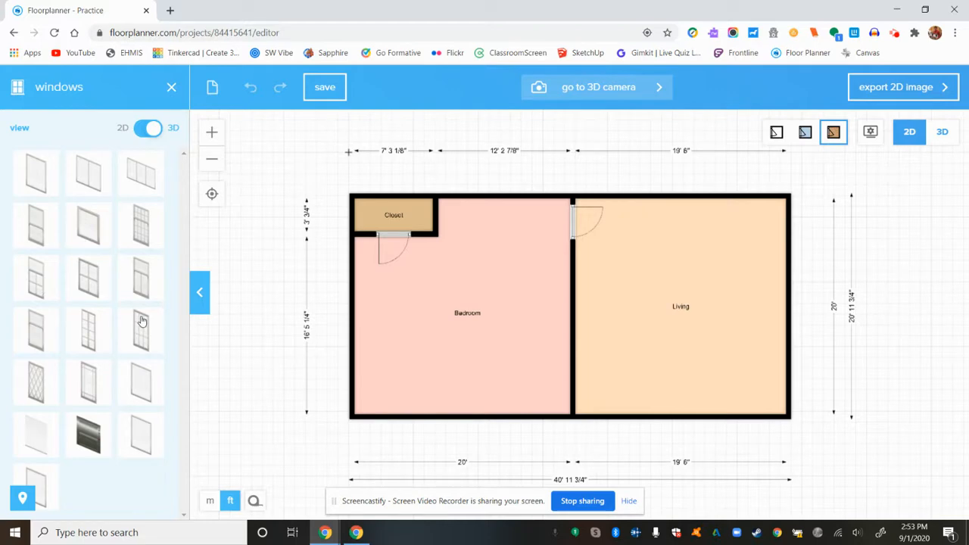
left_click(146, 130)
left_click(146, 130)
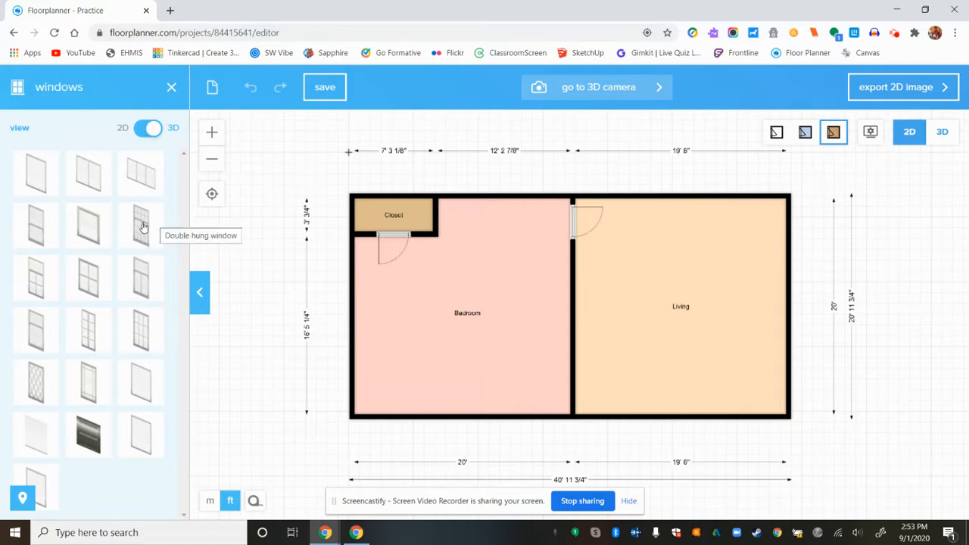
left_click_drag(142, 232, 405, 415)
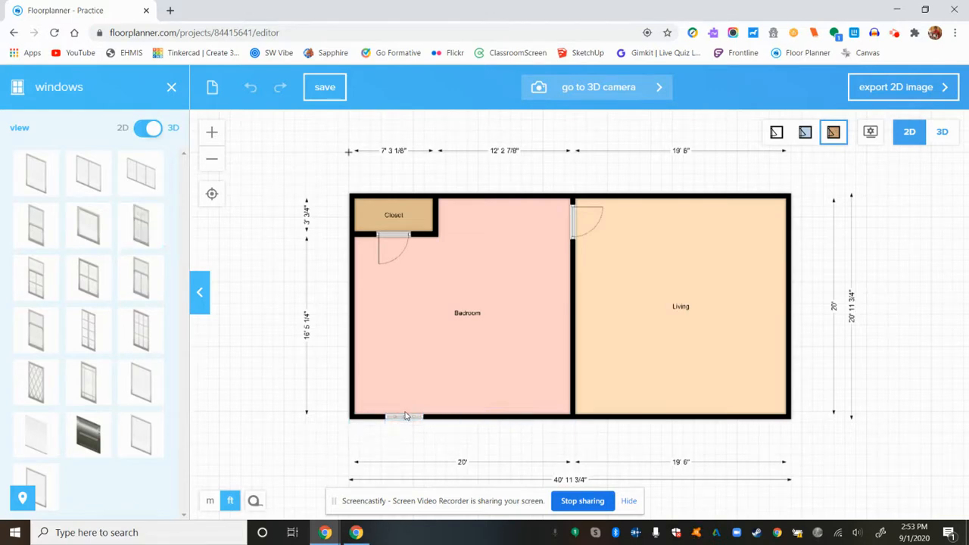
left_click_drag(159, 246, 505, 421)
left_click_drag(404, 422, 408, 425)
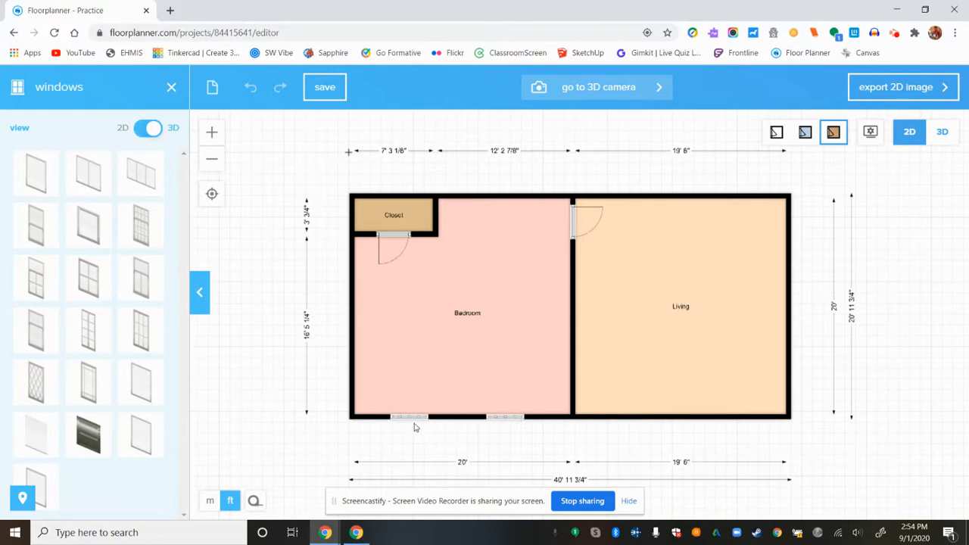
- Examine the closet, door and windows in a recentred, tilted 3D overview, and return to the 2D plan
left_click(945, 136)
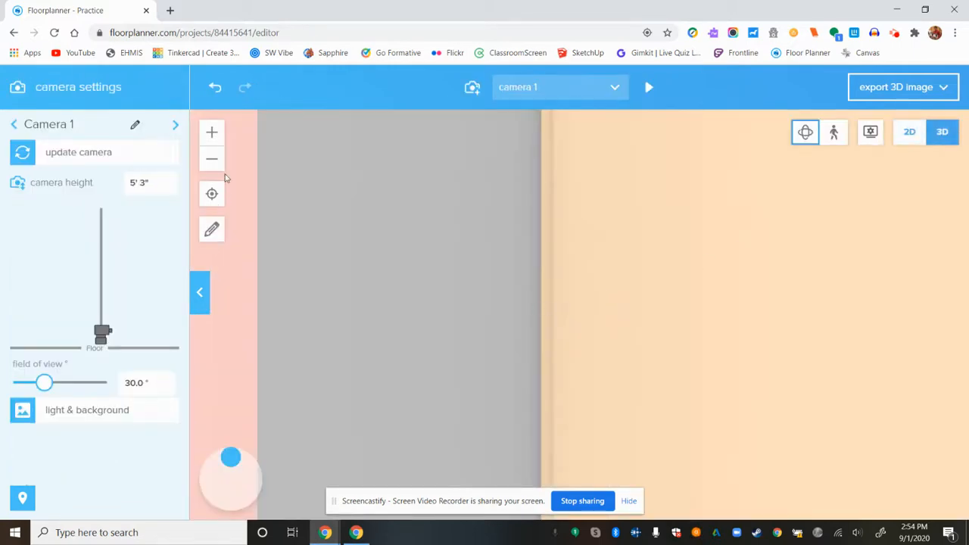
left_click(212, 193)
scroll(395, 303, "down", 1)
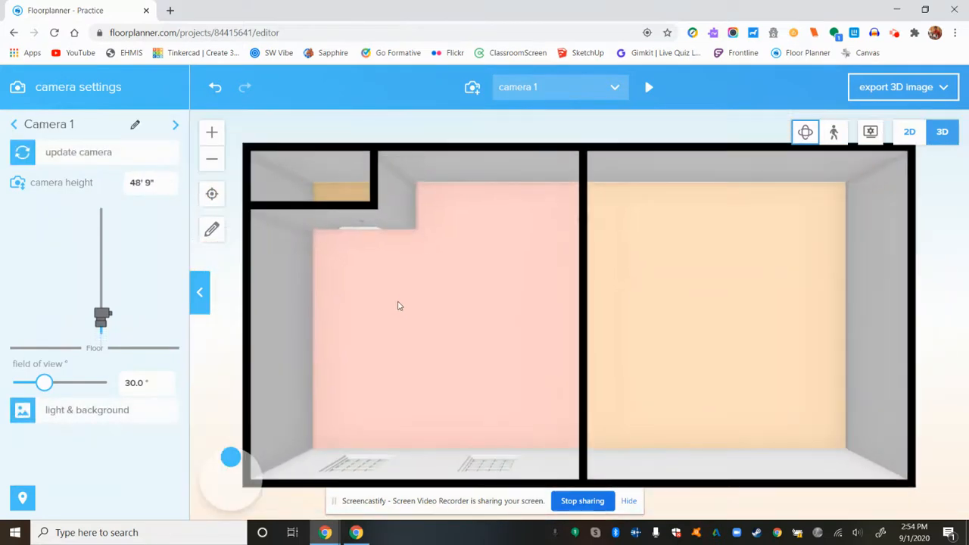
scroll(425, 340, "down", 2)
left_click_drag(426, 340, 444, 331)
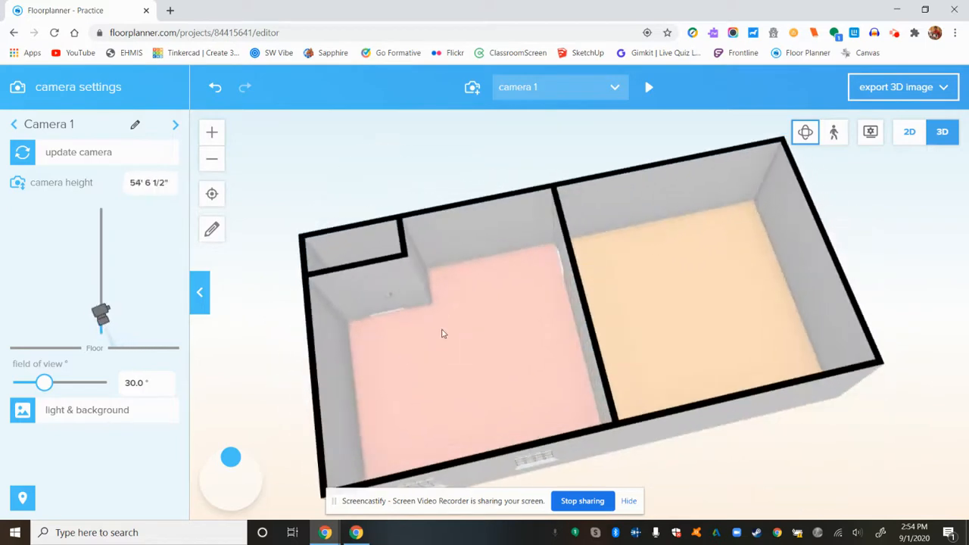
right_click(444, 331)
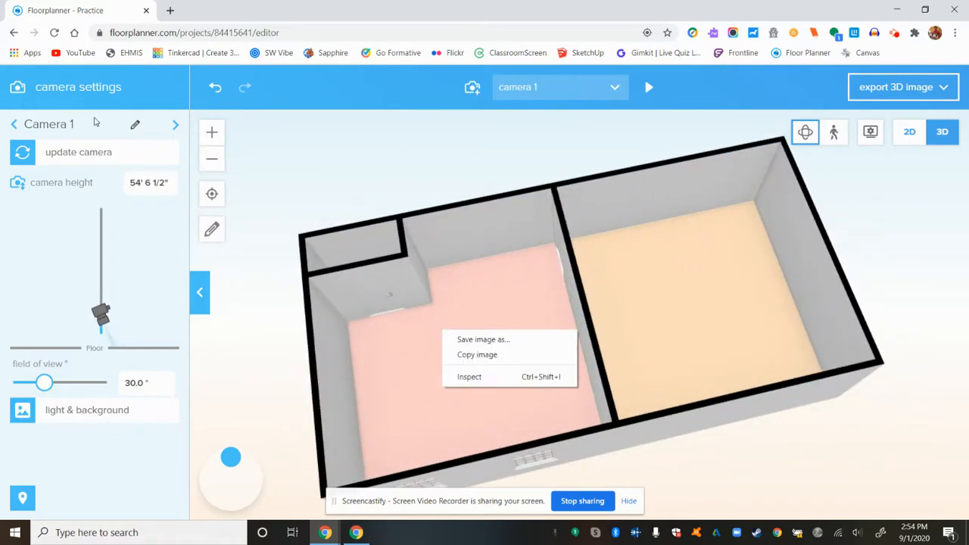
left_click(910, 133)
left_click(911, 133)
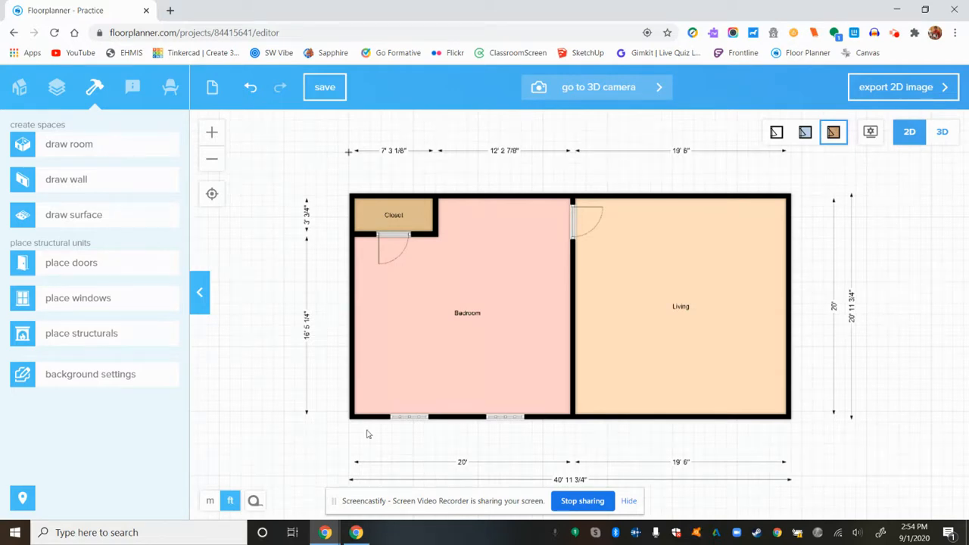
- Compare the 2D plan's black-and-white, colored and textured display styles, ending on the textured one
left_click(807, 134)
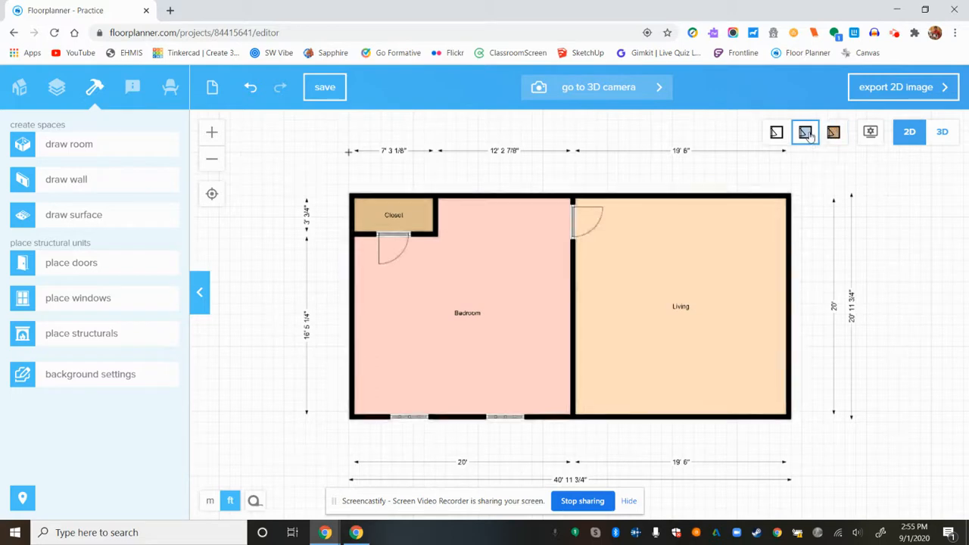
left_click(829, 134)
left_click(808, 135)
left_click(775, 136)
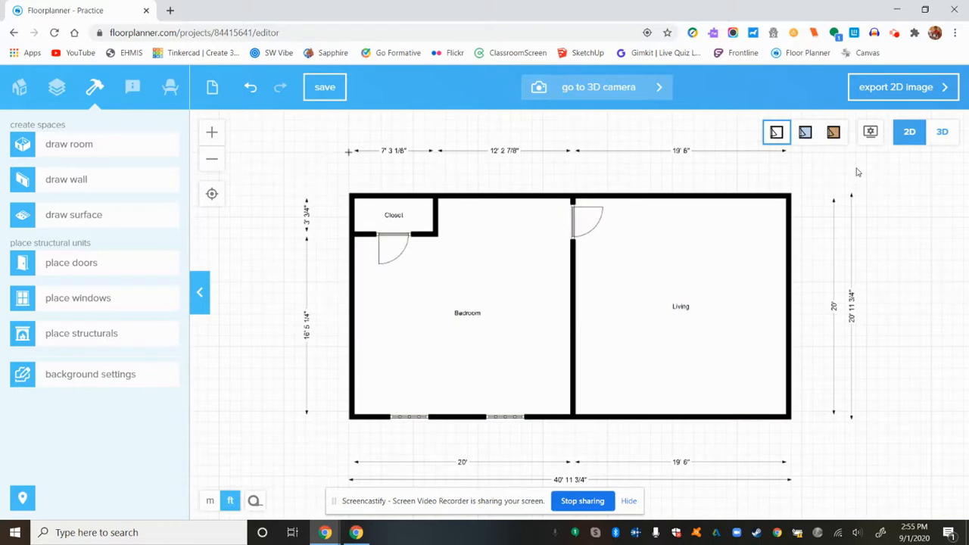
left_click(833, 134)
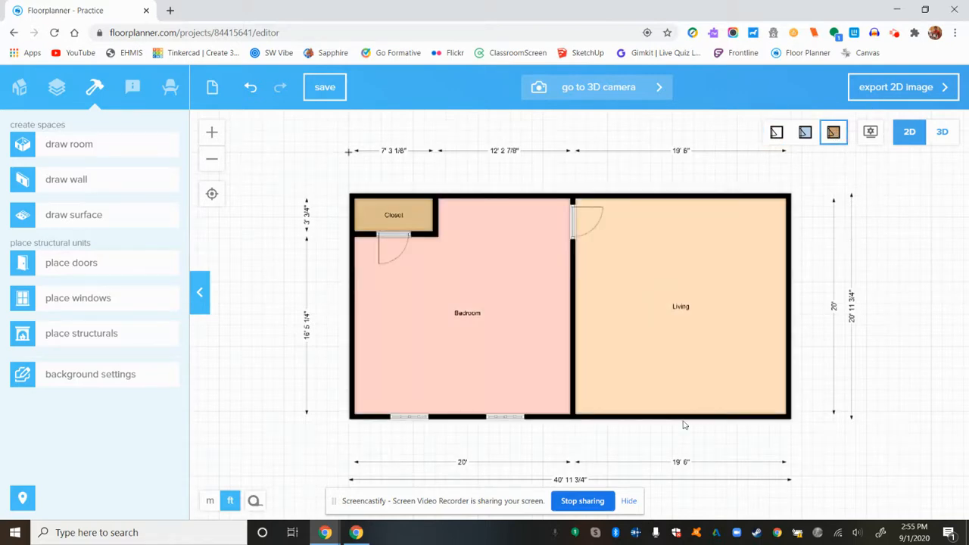